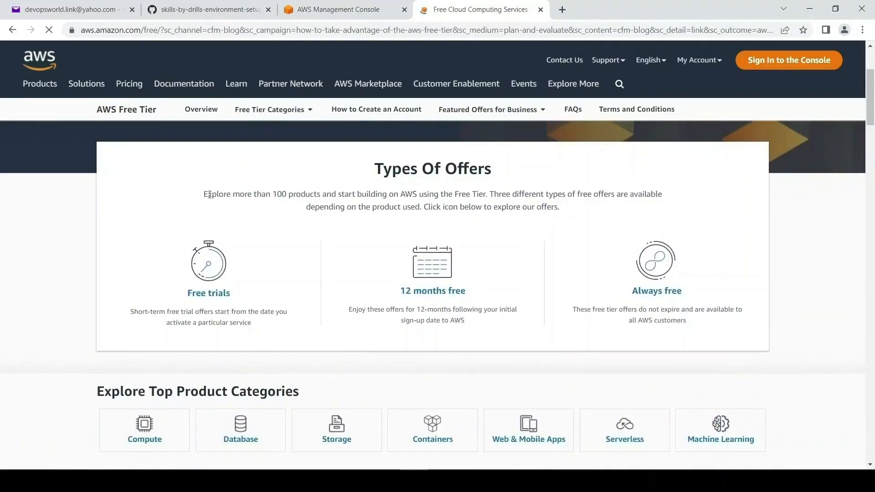
Highlight the introduction paragraph about free offers, then clear the selection
left_click_drag(208, 195, 446, 214)
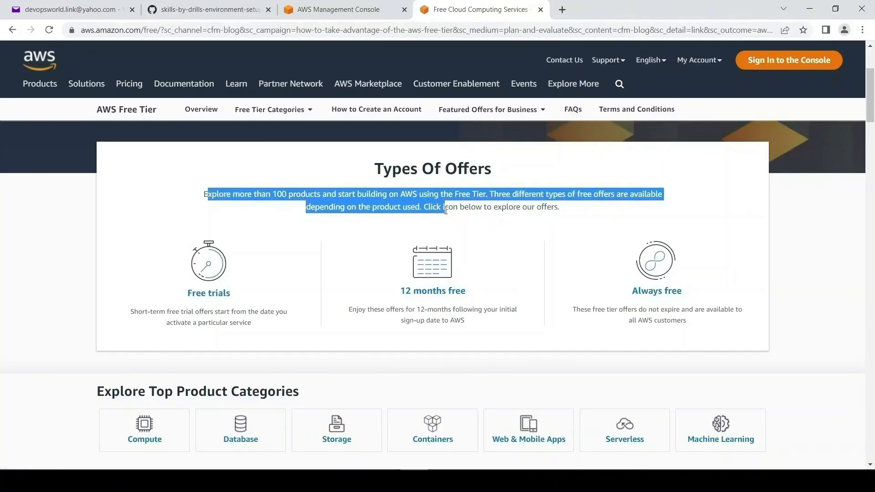
left_click_drag(446, 212, 568, 213)
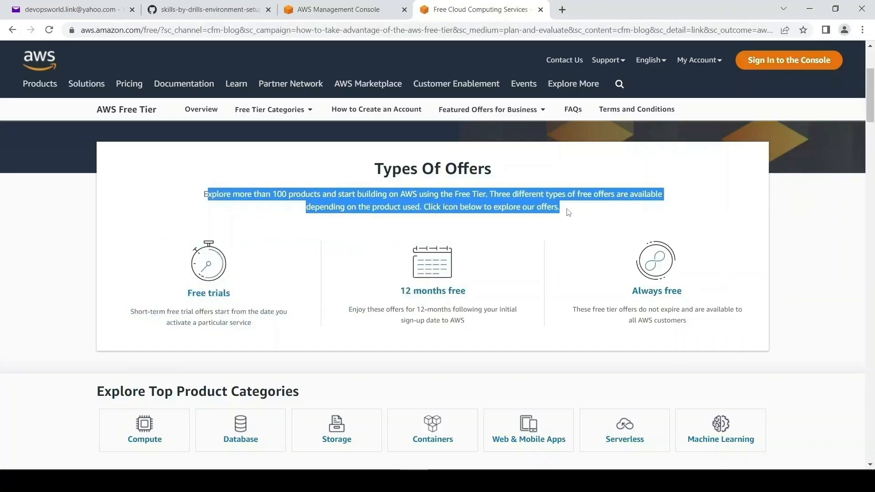
left_click(569, 212)
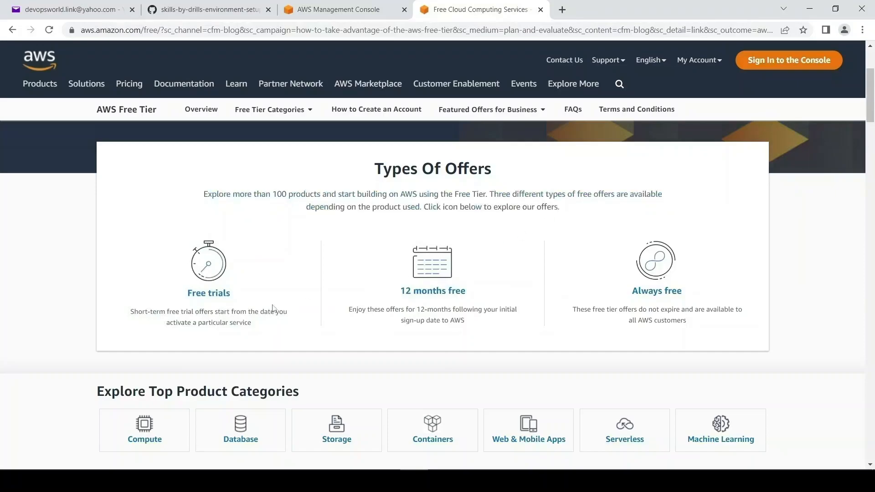
Filter Free Tier details to Always Free offers and expand cards like DynamoDB and Lambda
scroll(273, 306, "down", 2)
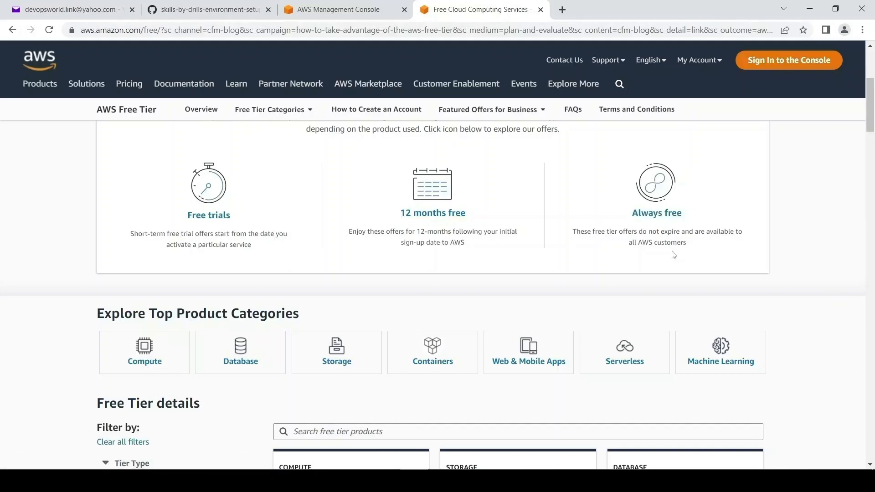
scroll(581, 285, "down", 3)
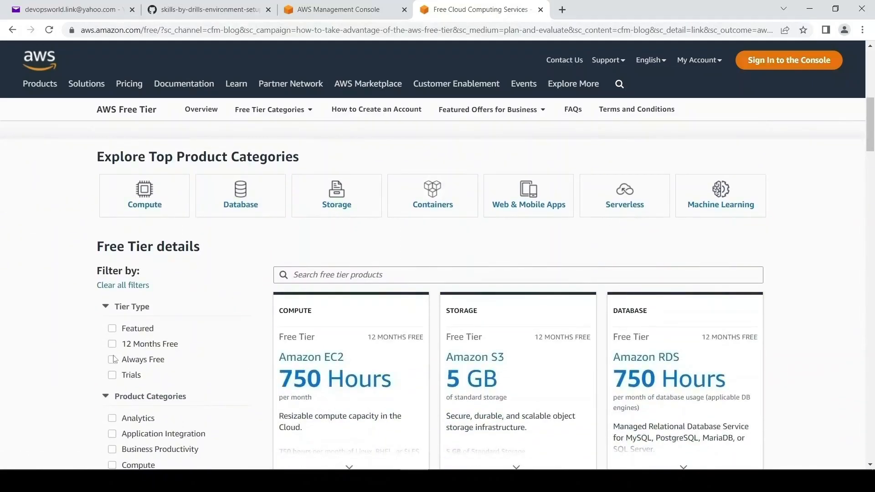
left_click(112, 360)
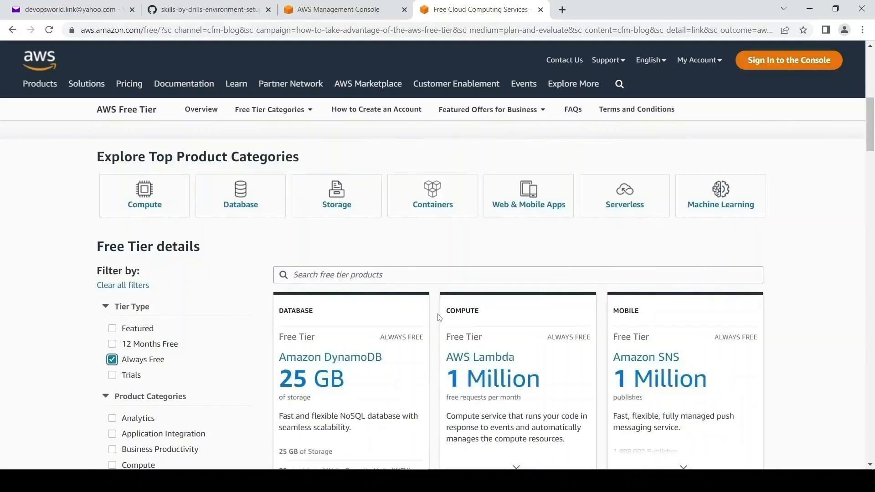
scroll(439, 318, "down", 3)
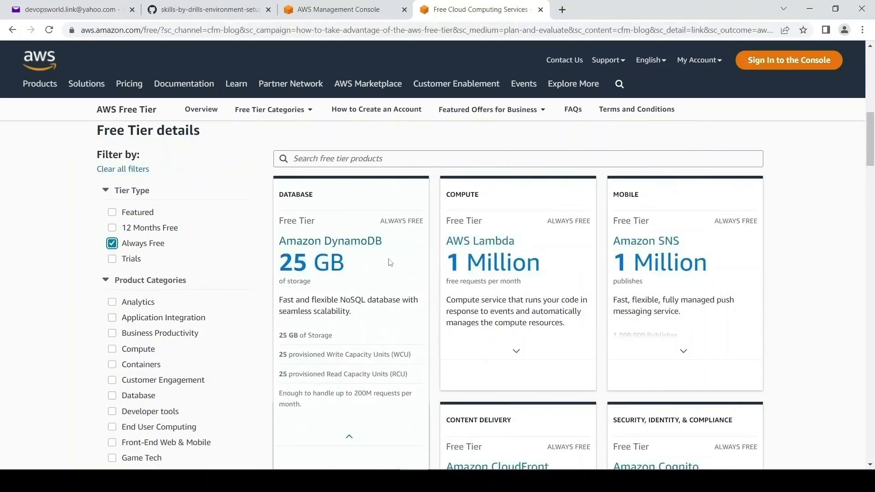
mouse_move(477, 262)
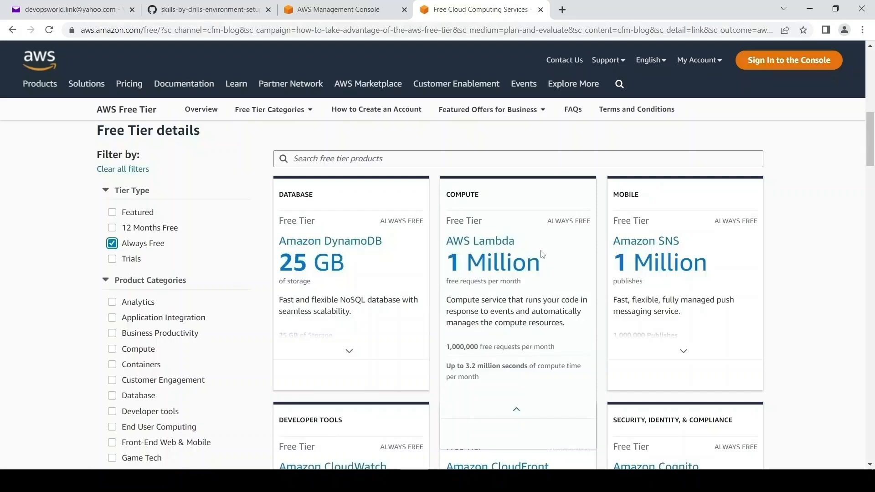
mouse_move(699, 274)
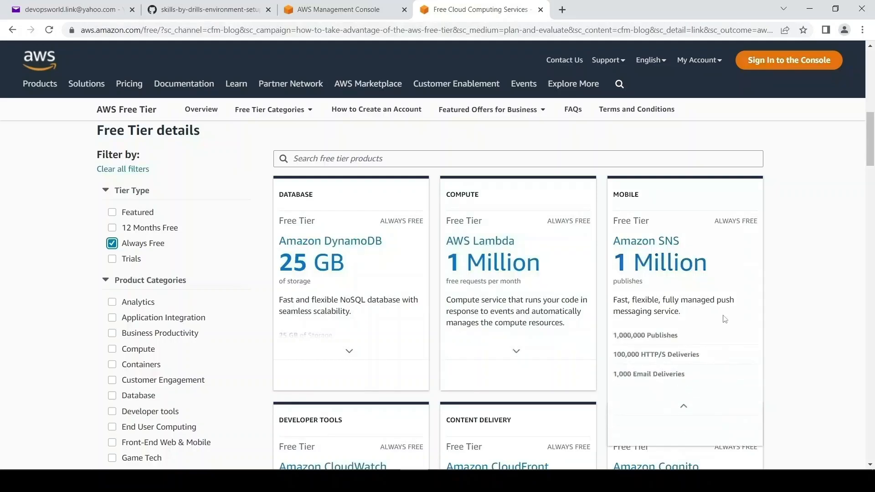
scroll(725, 319, "down", 2)
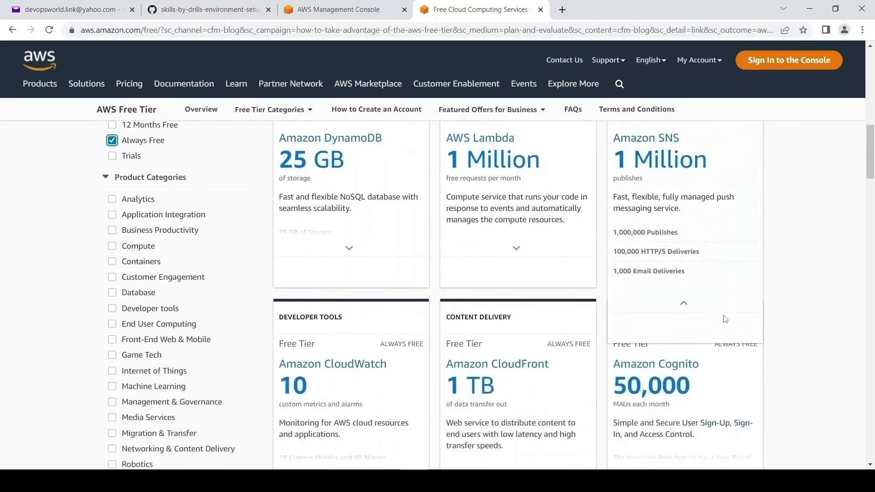
scroll(489, 374, "down", 1)
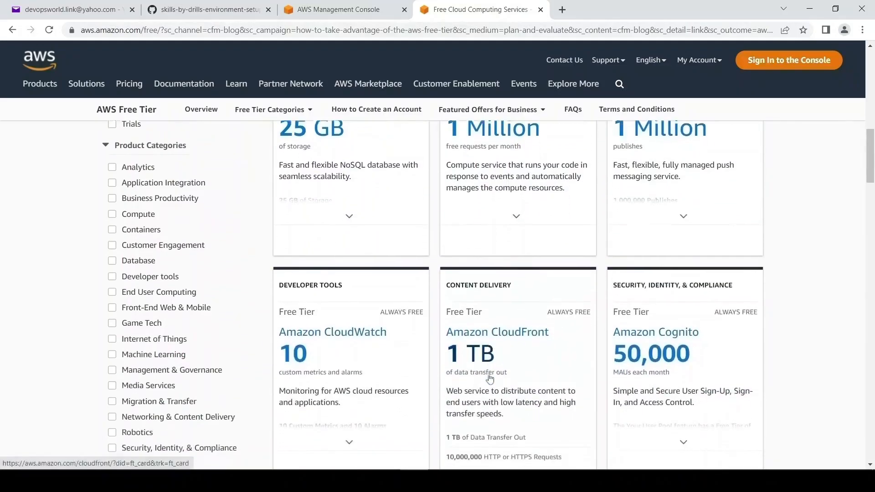
scroll(489, 374, "down", 2)
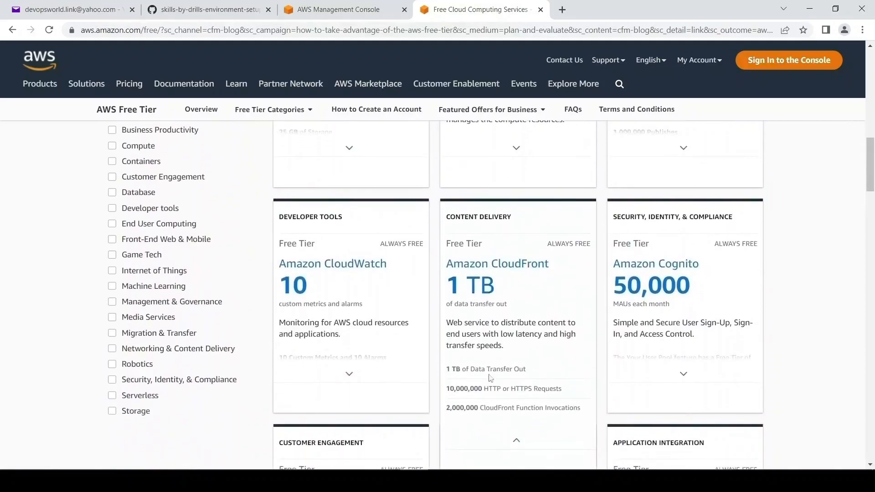
scroll(490, 379, "down", 1)
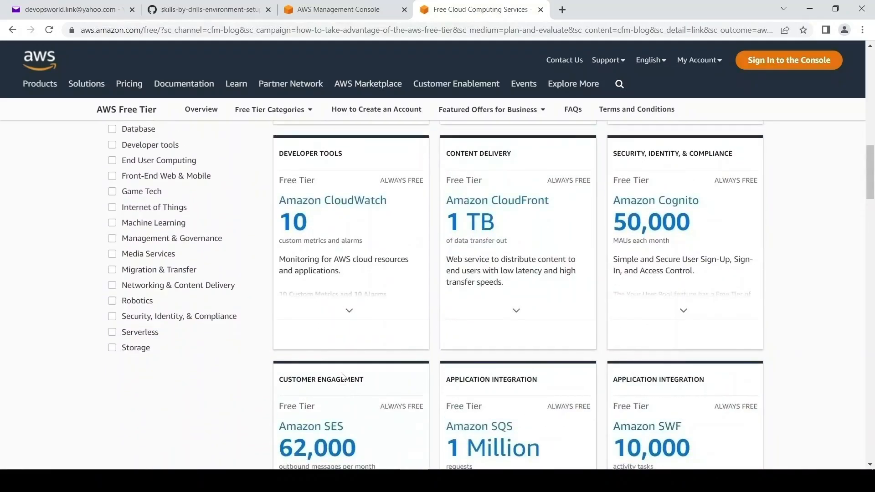
scroll(343, 377, "up", 8)
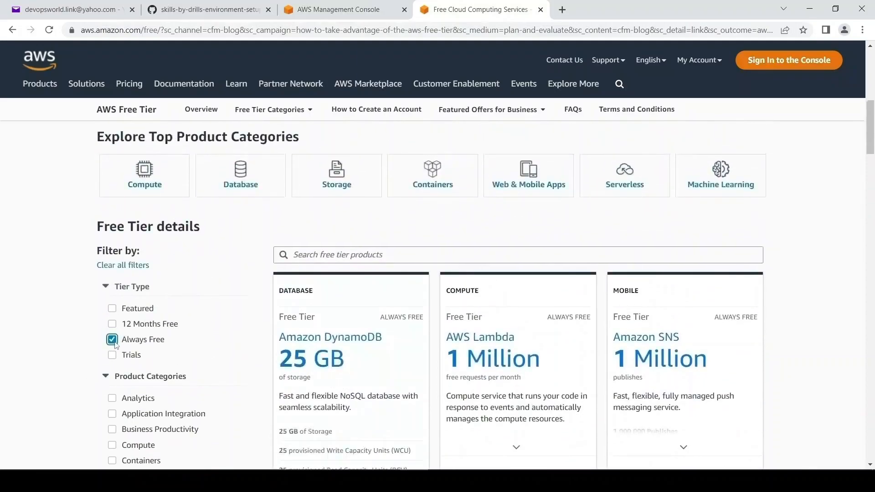
Replace the Always Free filter with 12 Months Free and browse those offers
left_click(112, 340)
left_click(115, 326)
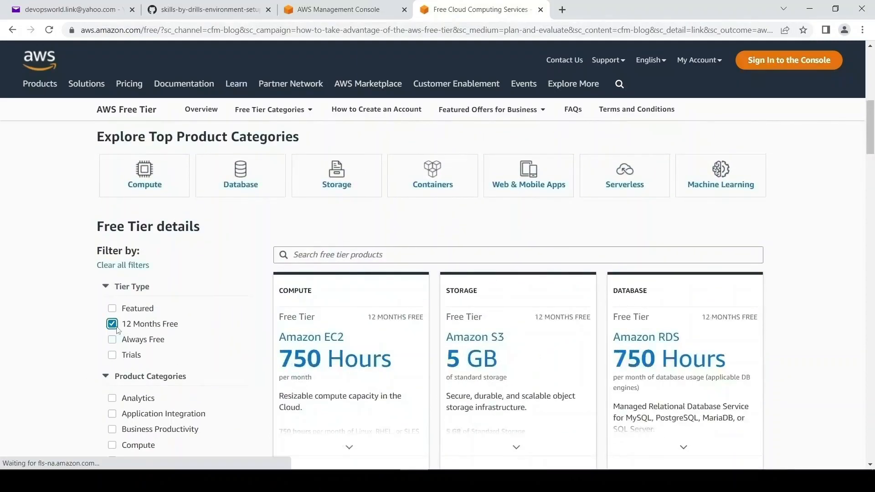
scroll(376, 356, "down", 2)
scroll(375, 356, "down", 2)
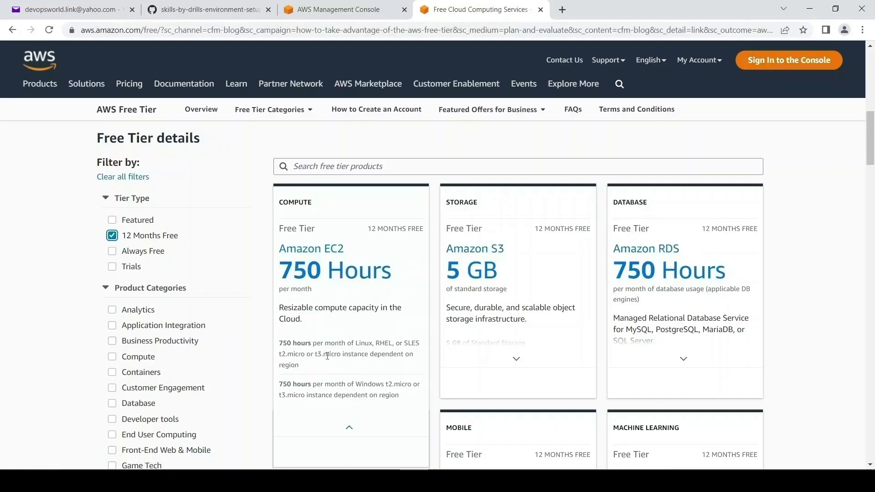
mouse_move(584, 330)
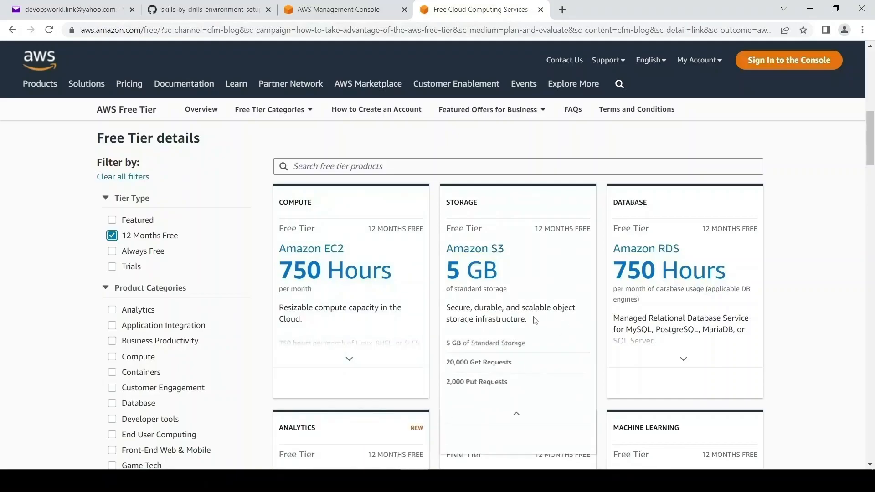
scroll(457, 344, "down", 2)
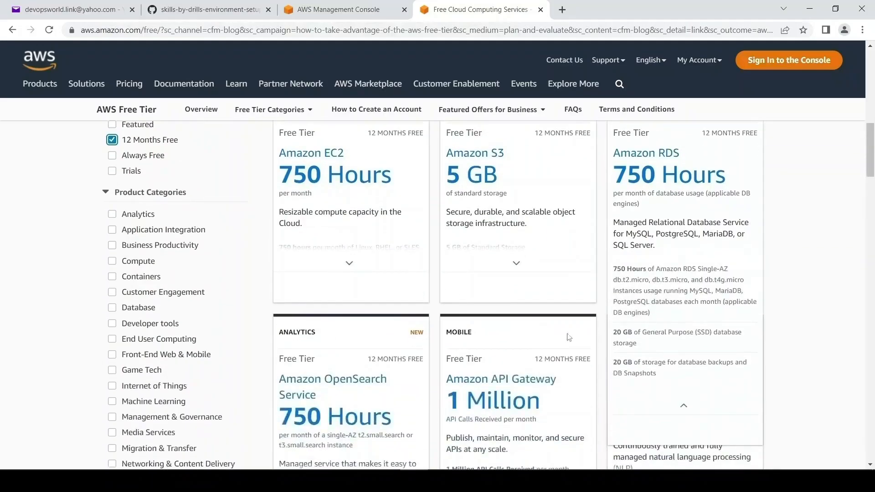
scroll(457, 343, "down", 2)
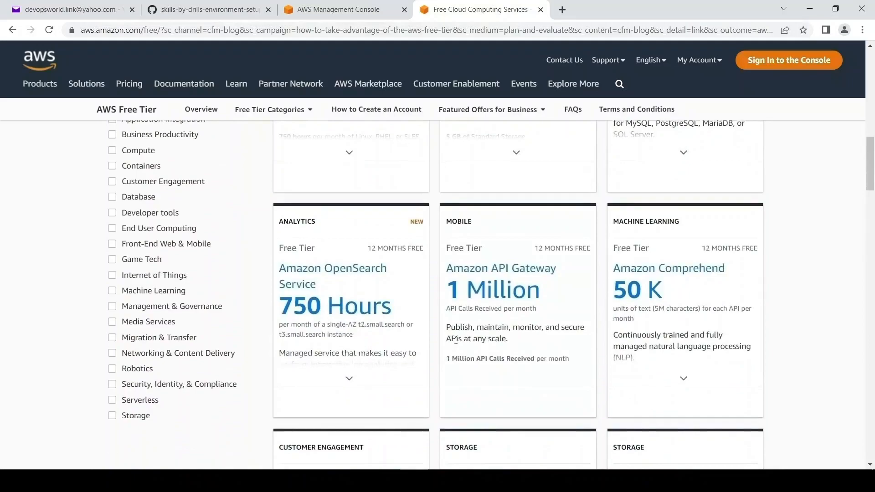
scroll(126, 197, "up", 3)
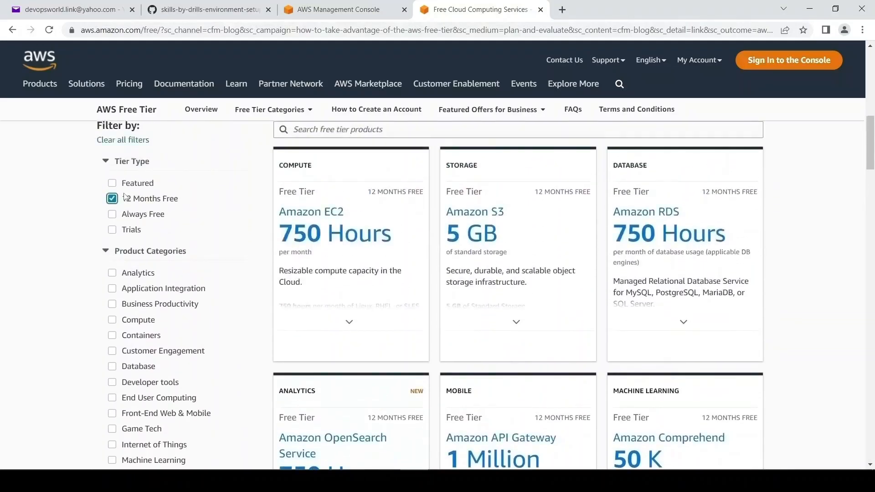
Swap the 12 Months Free filter for Trials and review SageMaker, Redshift and Lightsail offers
left_click(112, 199)
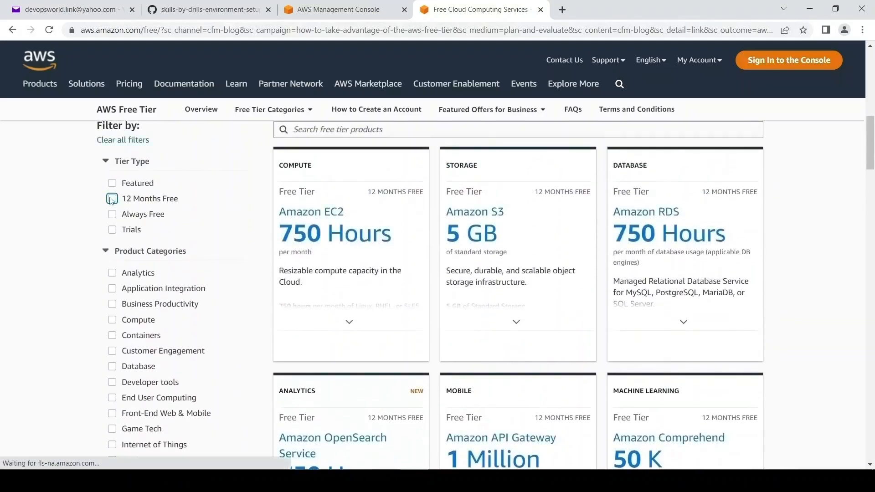
left_click(112, 229)
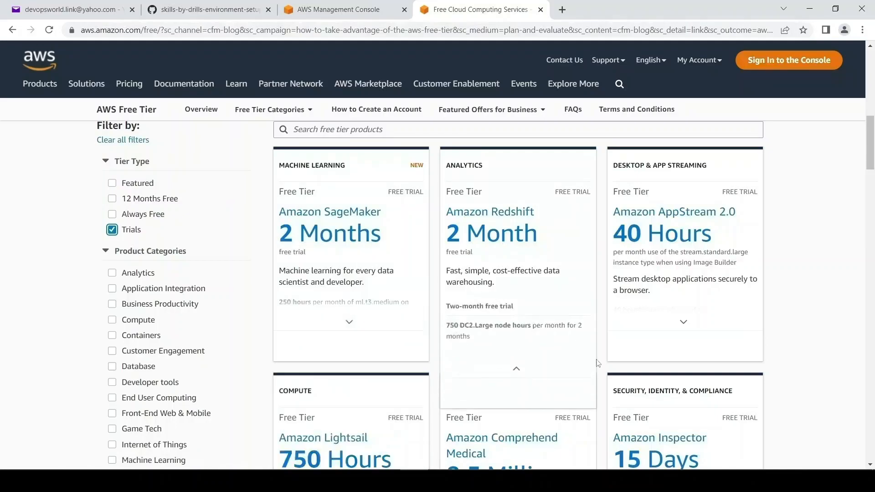
scroll(598, 364, "down", 2)
scroll(597, 363, "down", 7)
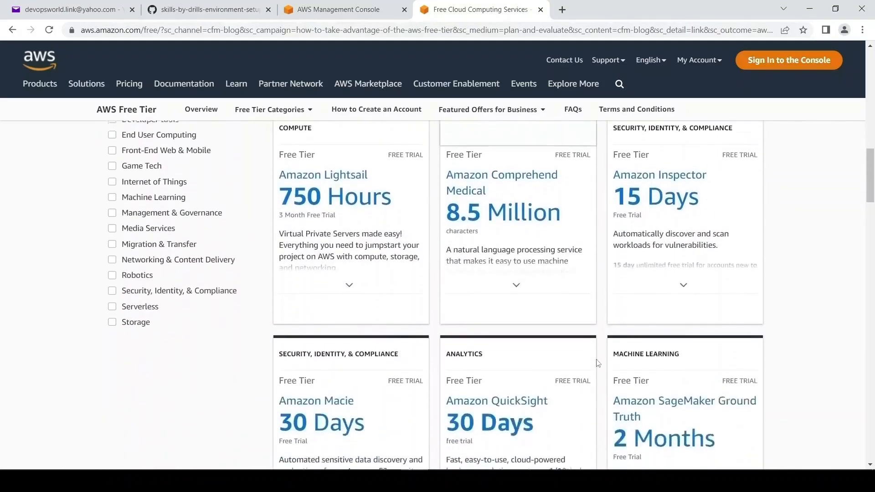
scroll(597, 363, "up", 7)
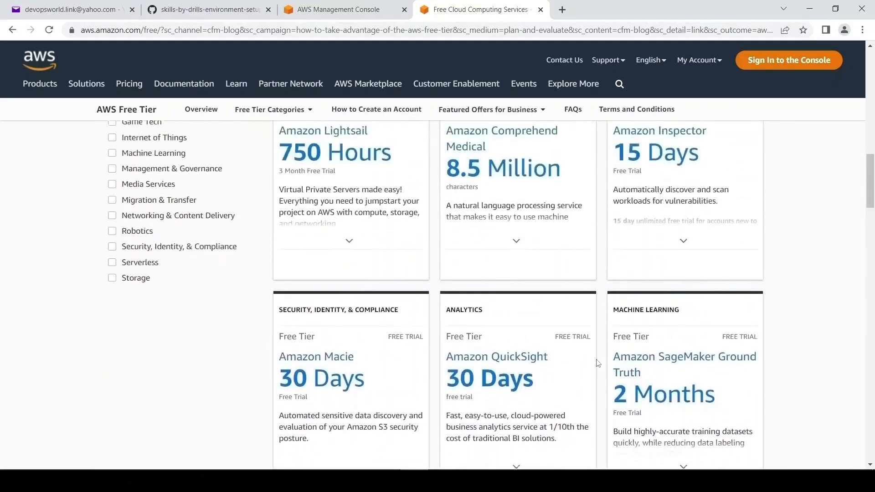
scroll(598, 363, "up", 3)
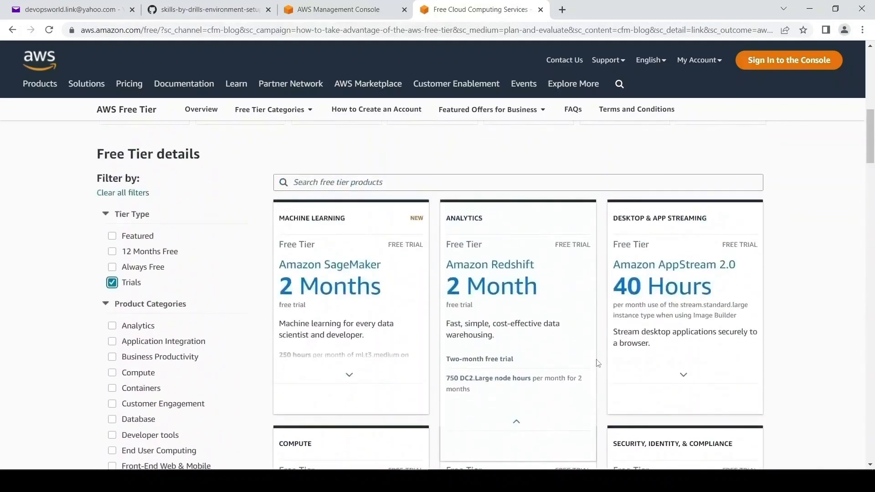
Search 'billing' to open Billing Payments, see access denied, and show the account menu
left_click(540, 9)
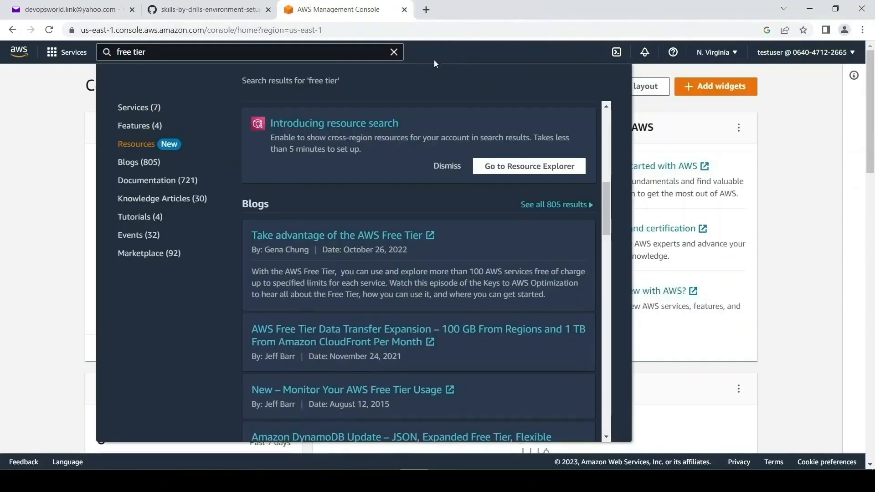
left_click(393, 52)
left_click(347, 56)
type("billing")
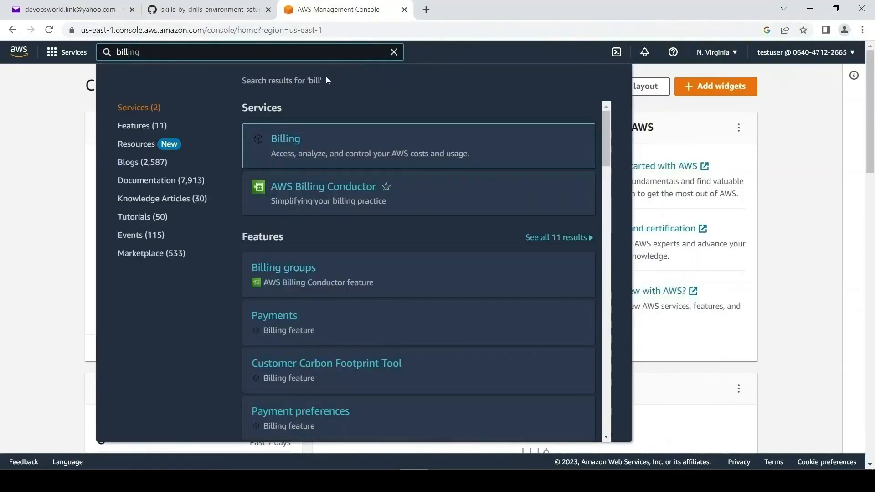
left_click(288, 146)
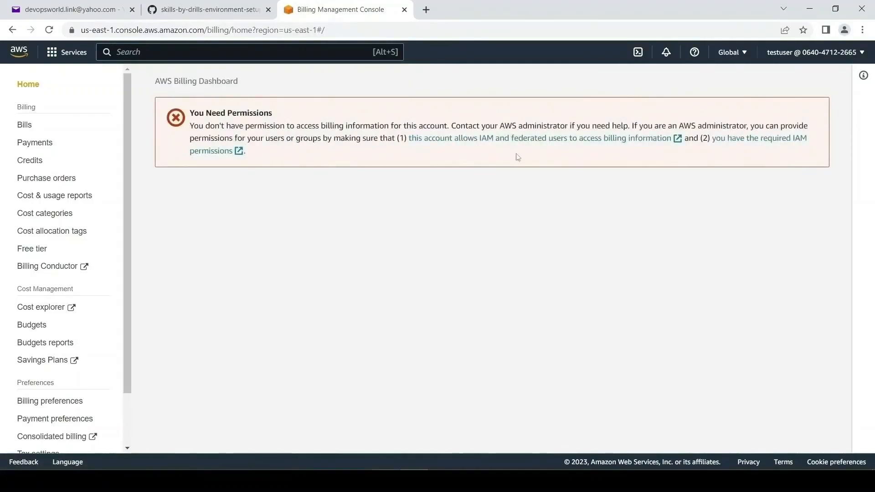
left_click(822, 54)
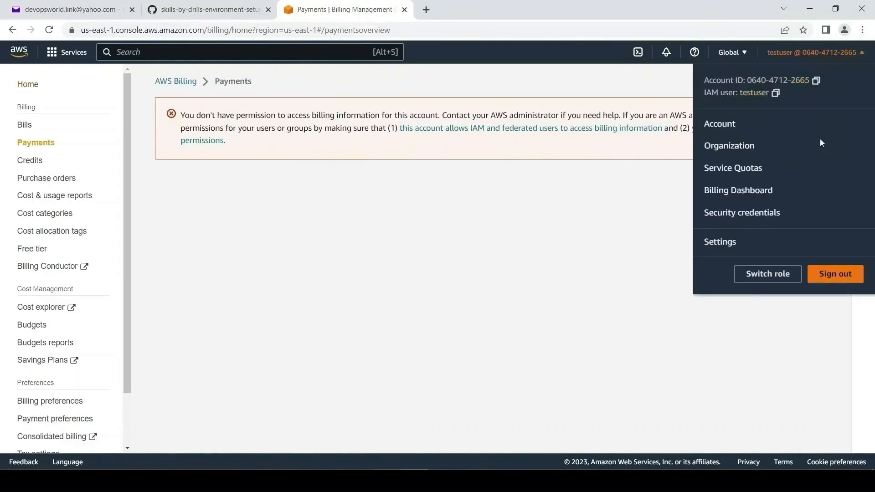
Sign out of the IAM user and return to the console sign-in page
left_click(825, 275)
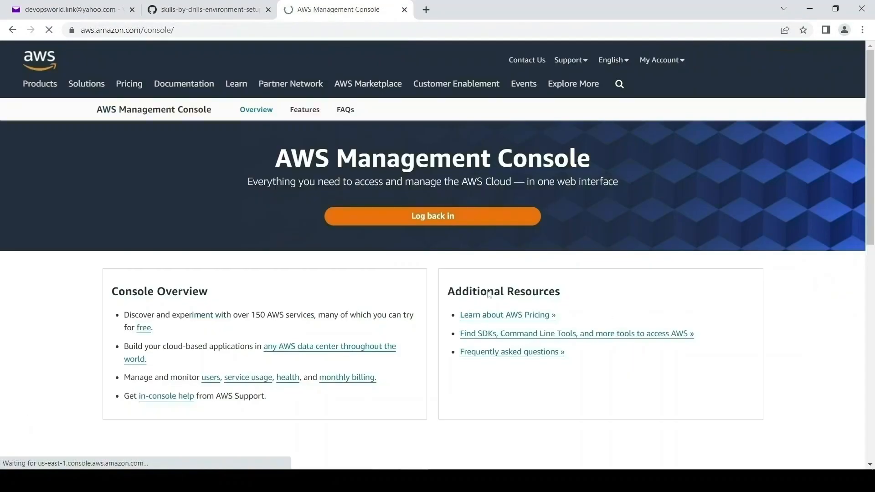
left_click(448, 223)
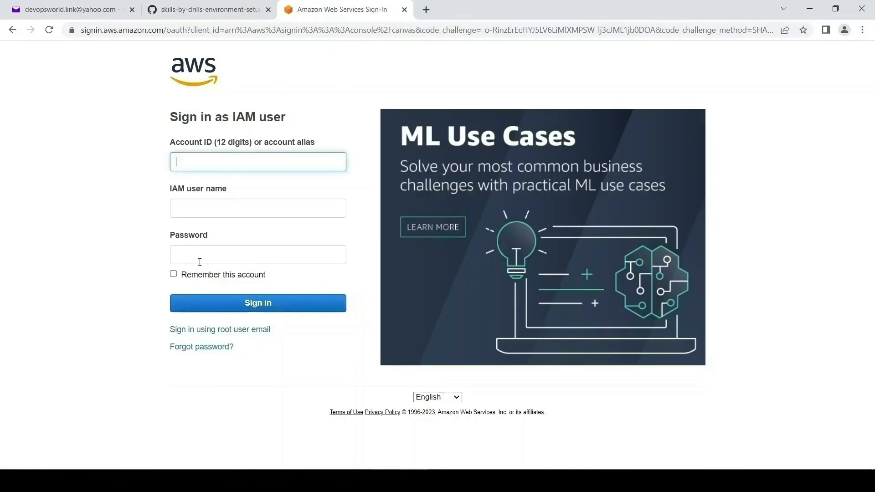
Sign in with the root user email and the root password, reaching the MFA prompt
left_click(206, 335)
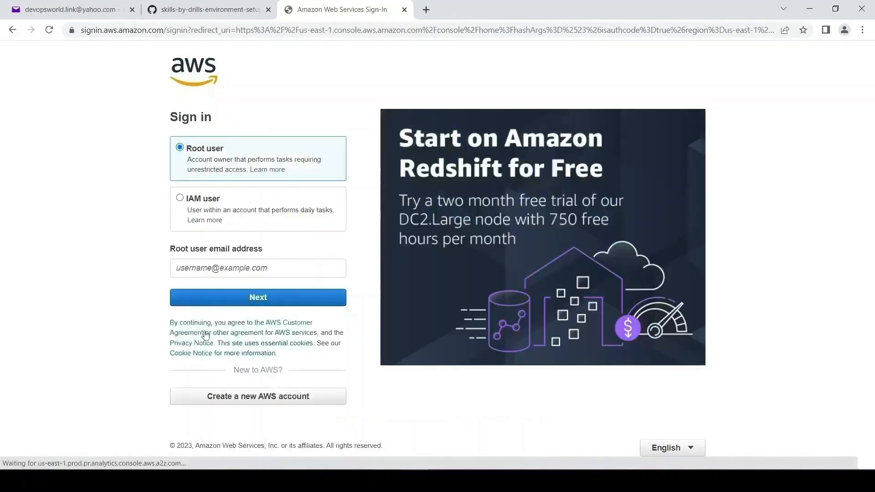
left_click(215, 277)
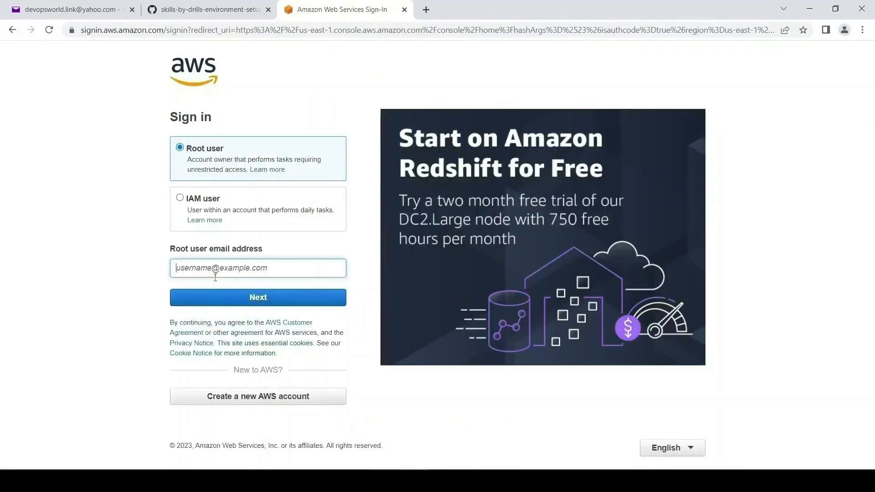
left_click(248, 297)
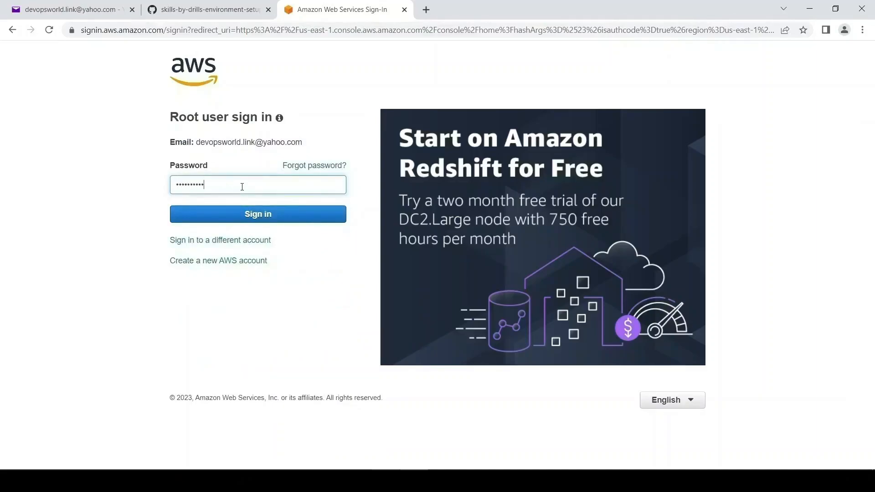
left_click(273, 218)
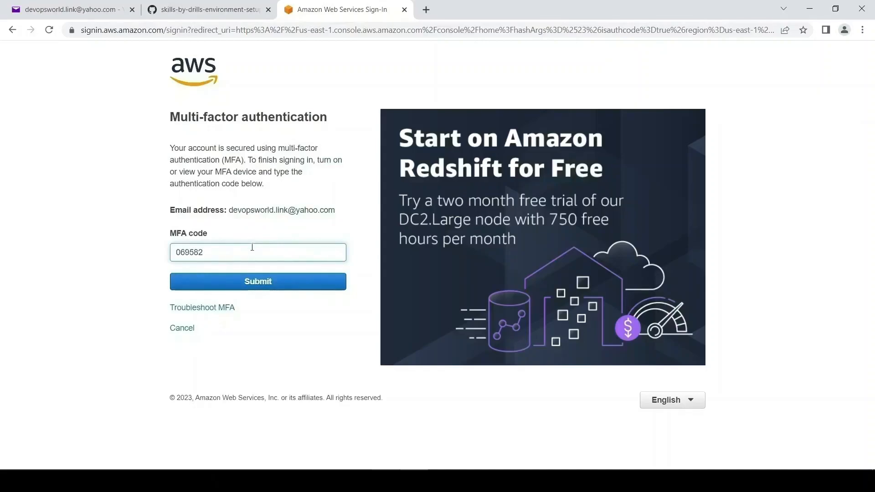
Enter the authenticator's MFA code and submit to reach Console Home as root
left_click(254, 282)
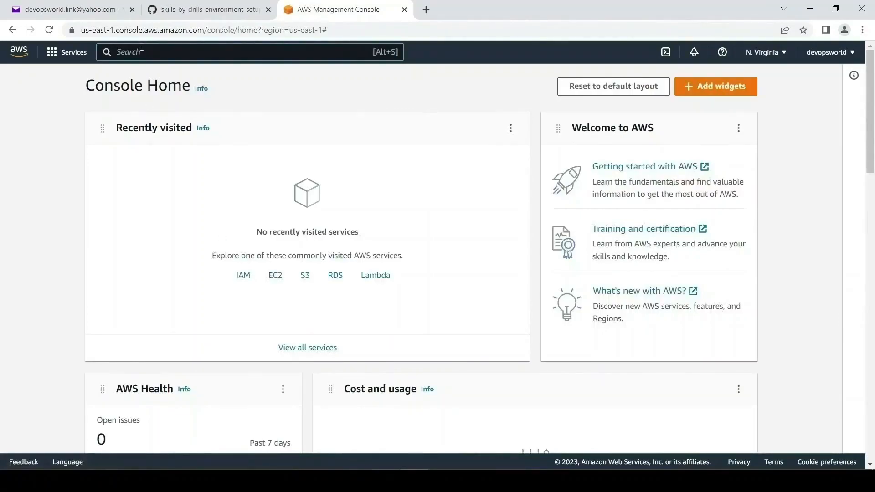
Search 'bills' to open the Billing Dashboard, then view its Free tier page
left_click(142, 47)
type("bills")
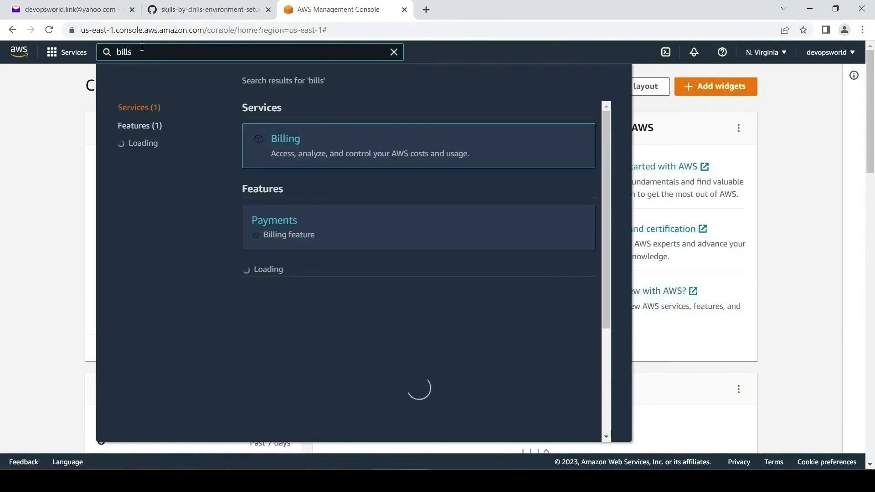
left_click(297, 142)
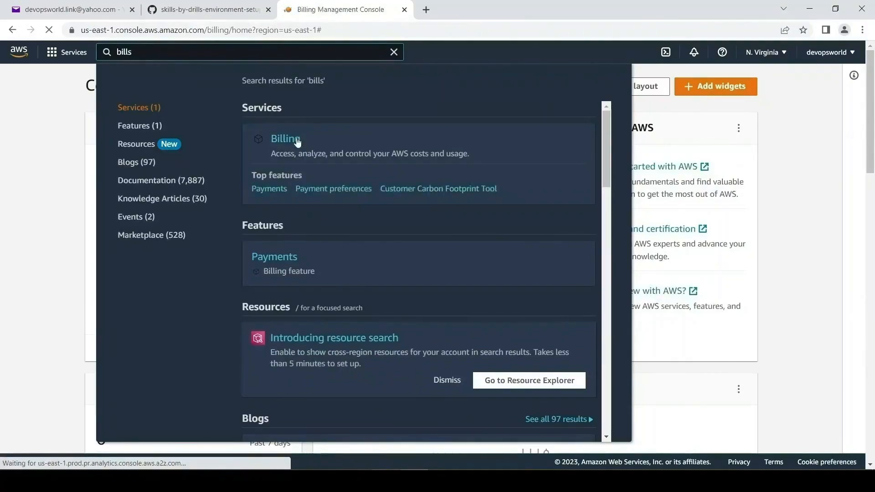
left_click(297, 142)
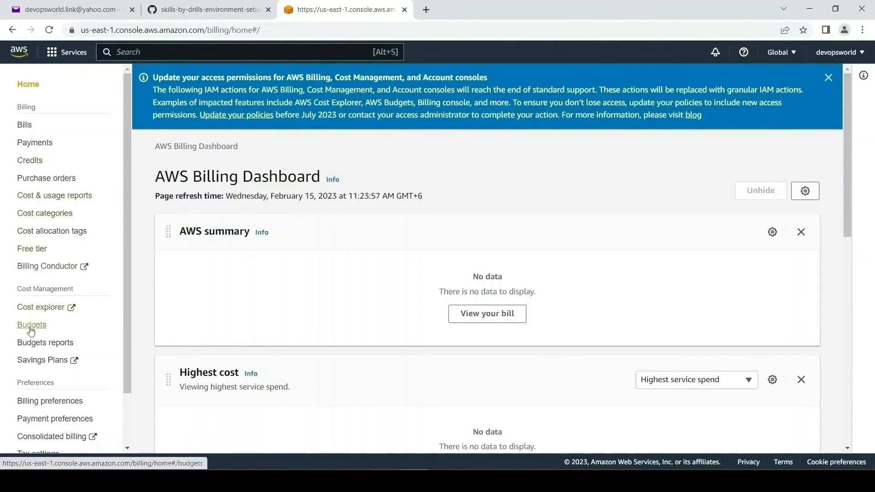
left_click(35, 252)
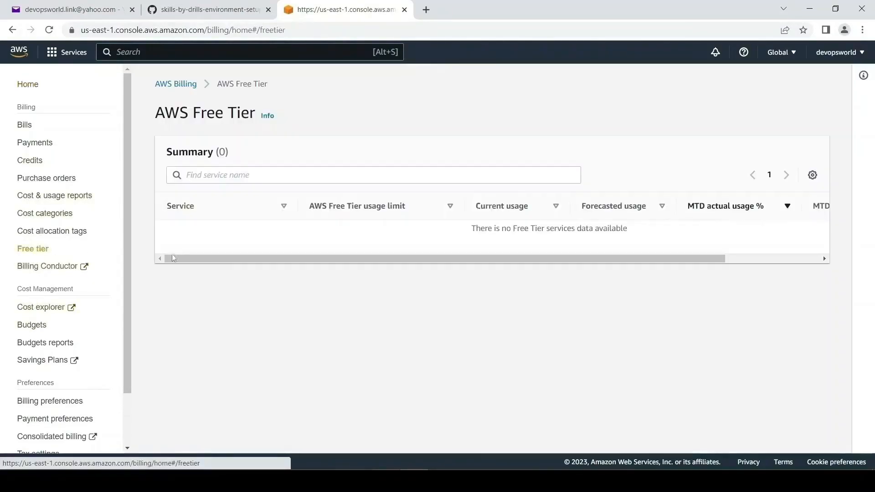
Enable and save Receive Billing Alerts in Billing preferences, then follow Manage Billing Alerts to CloudWatch
left_click(25, 125)
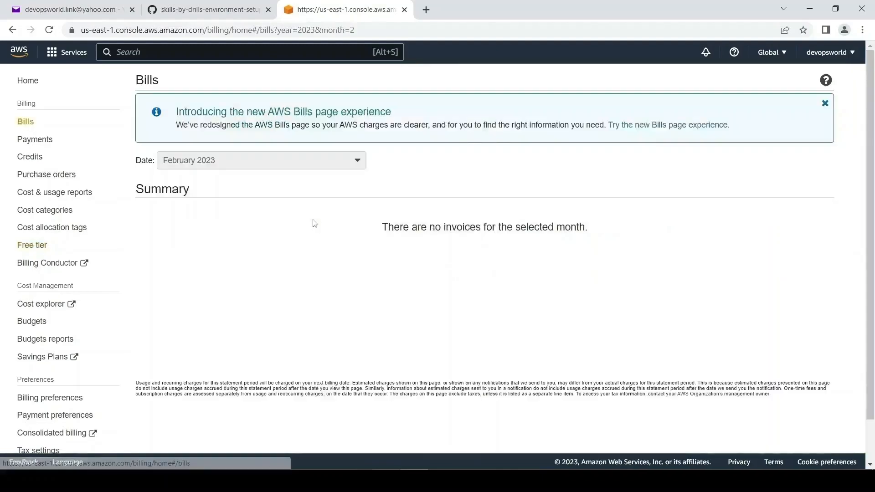
left_click(54, 401)
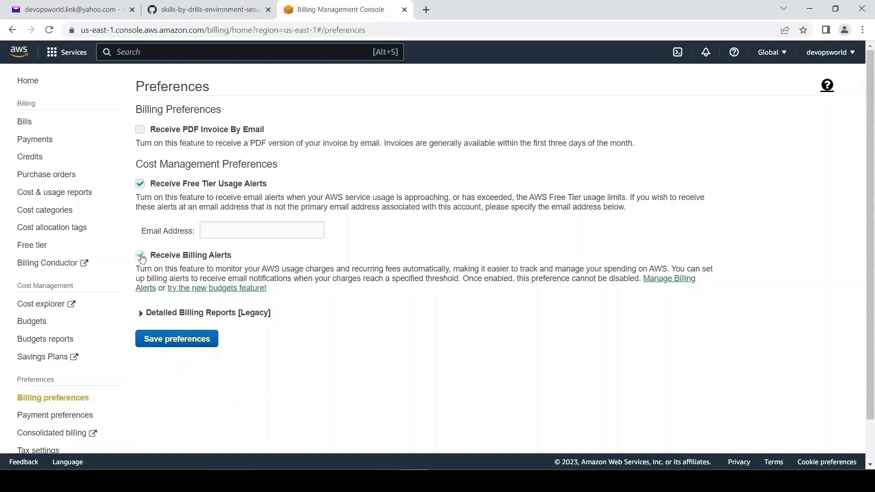
left_click(168, 342)
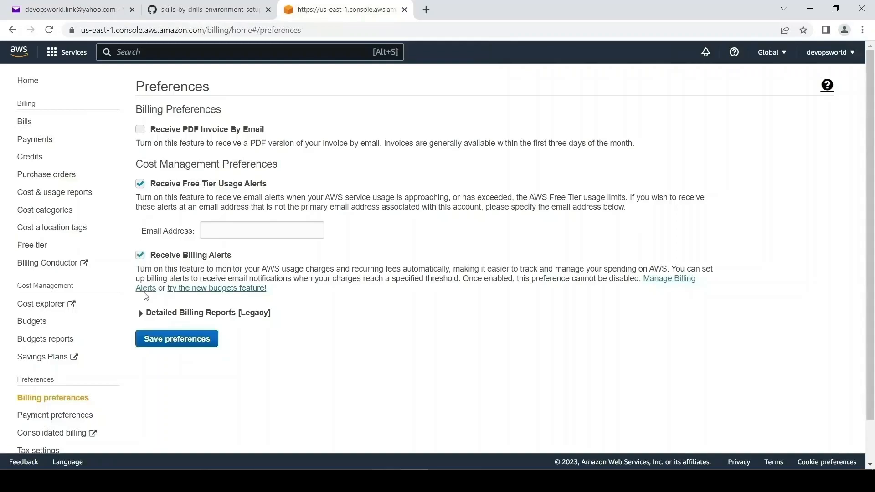
left_click(145, 288)
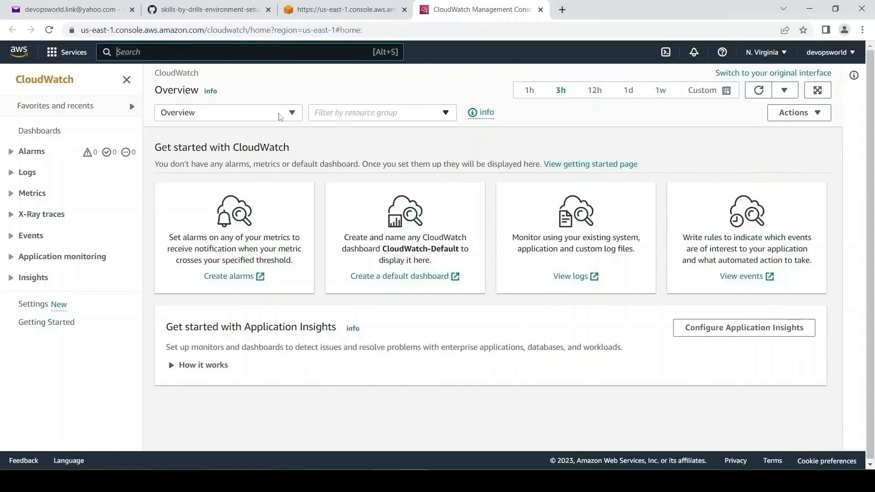
Expand Alarms in CloudWatch and view the Billing alarms list
left_click(14, 150)
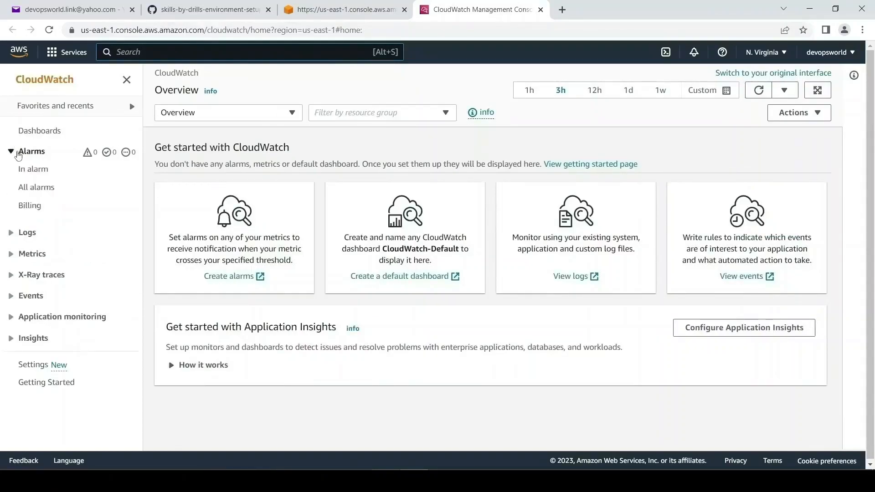
left_click(33, 209)
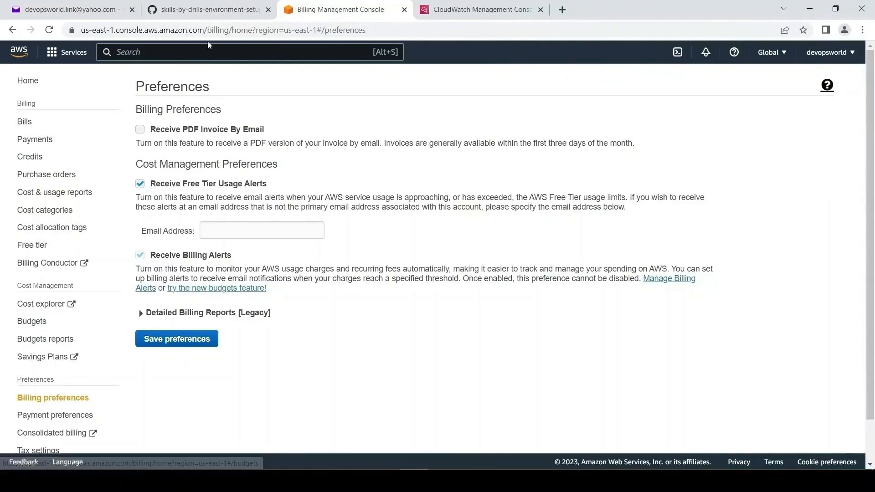
Search 'ec2', open EC2 in a new tab, and start Launch instance
left_click(193, 50)
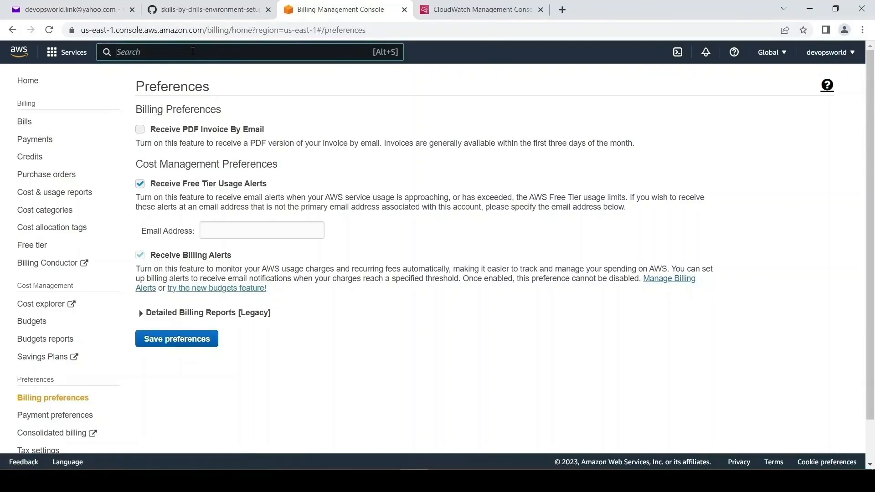
type("ec2")
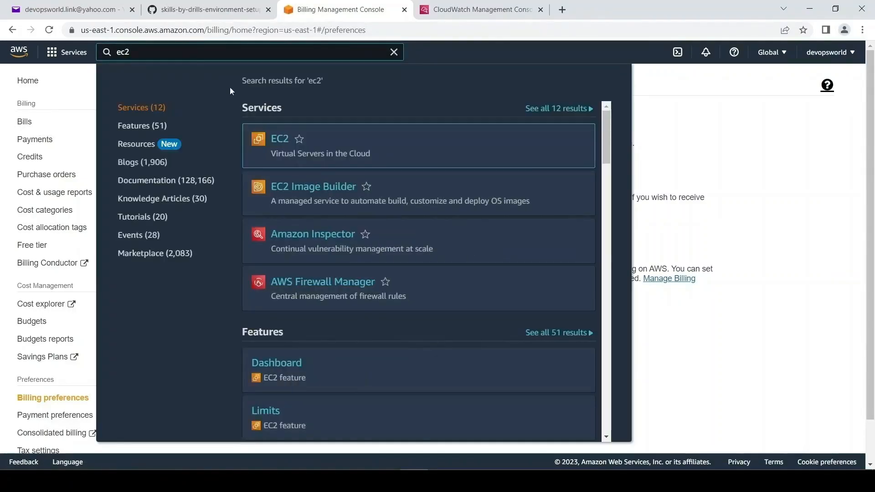
right_click(280, 142)
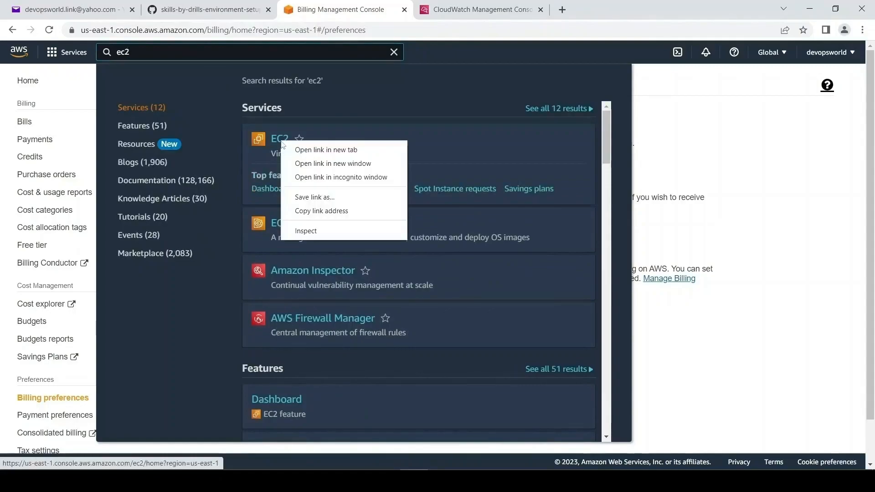
left_click(325, 150)
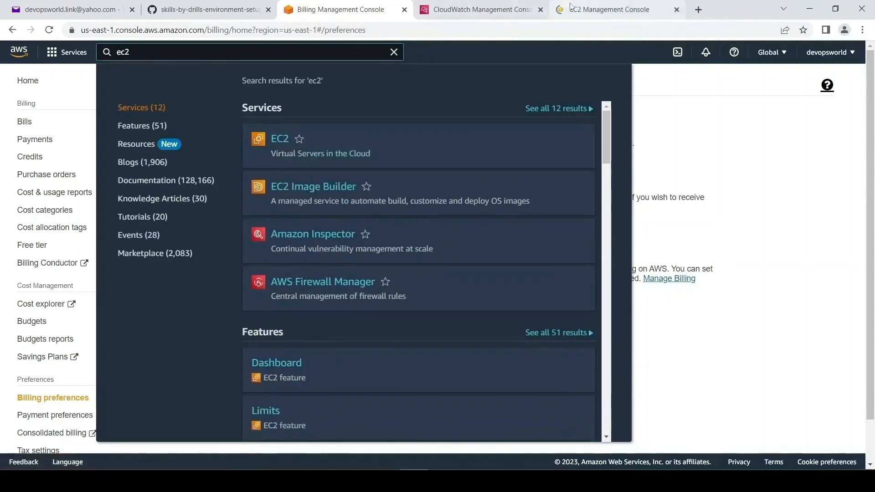
left_click(571, 7)
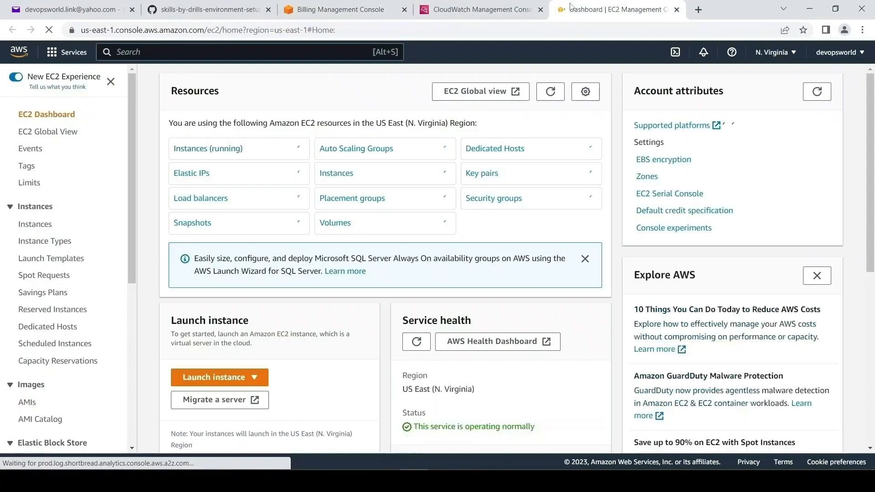
left_click(204, 378)
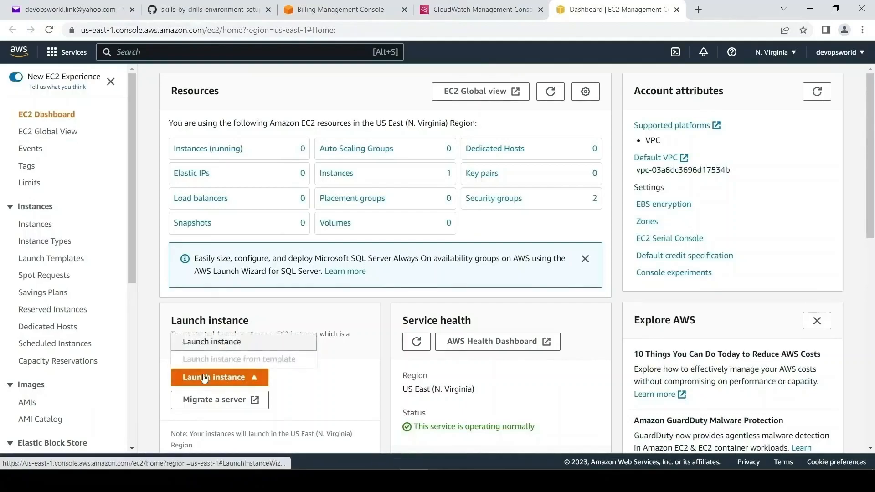
left_click(219, 343)
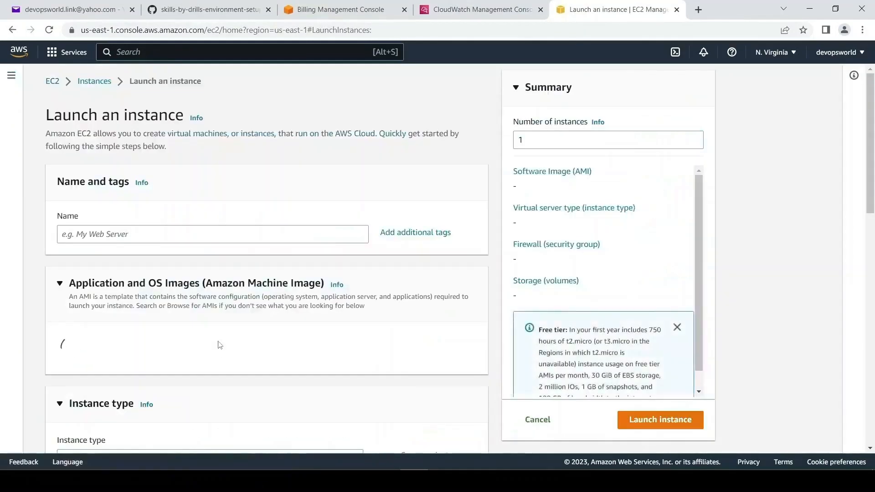
Name the new EC2 instance someinstance
left_click(182, 234)
type("some")
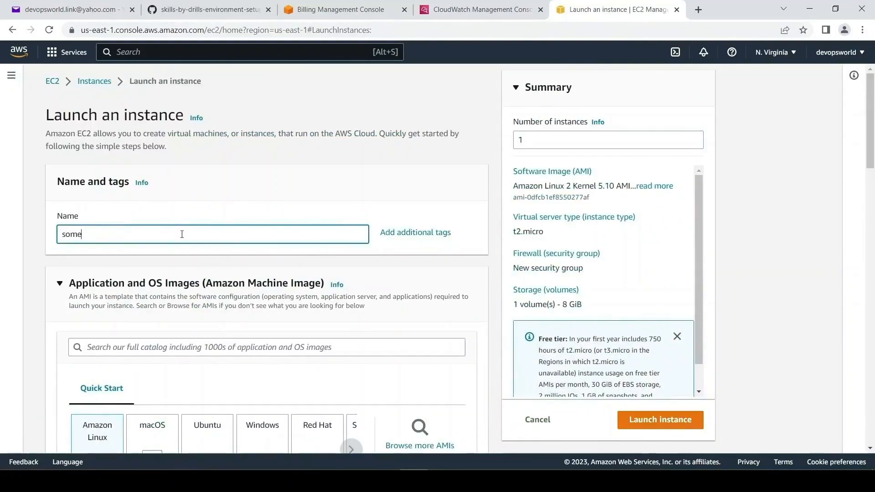
type("instance")
scroll(182, 234, "down", 6)
scroll(182, 235, "down", 4)
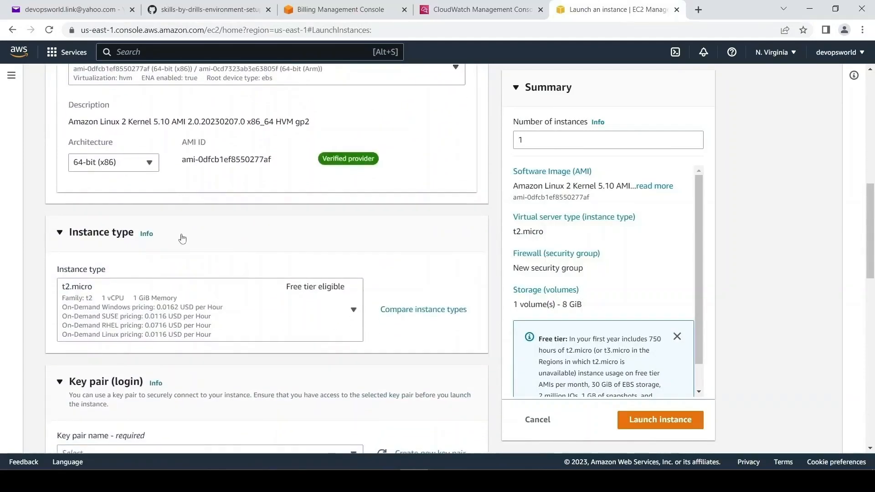
Change the instance type from t2.micro to t3.2xlarge
left_click(253, 316)
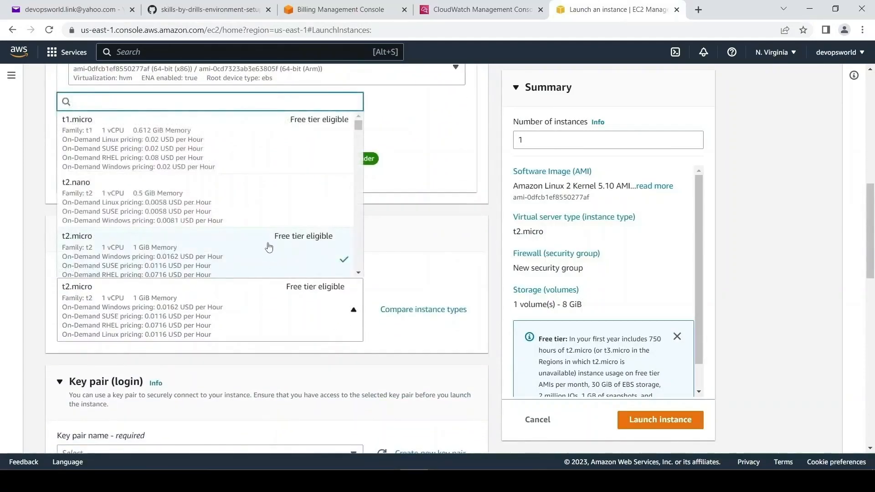
scroll(275, 215, "down", 5)
scroll(275, 214, "up", 3)
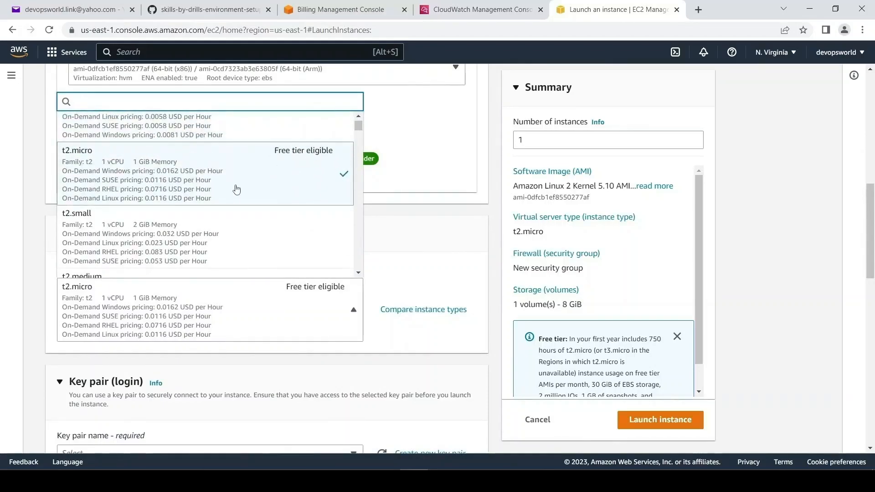
scroll(211, 244, "down", 3)
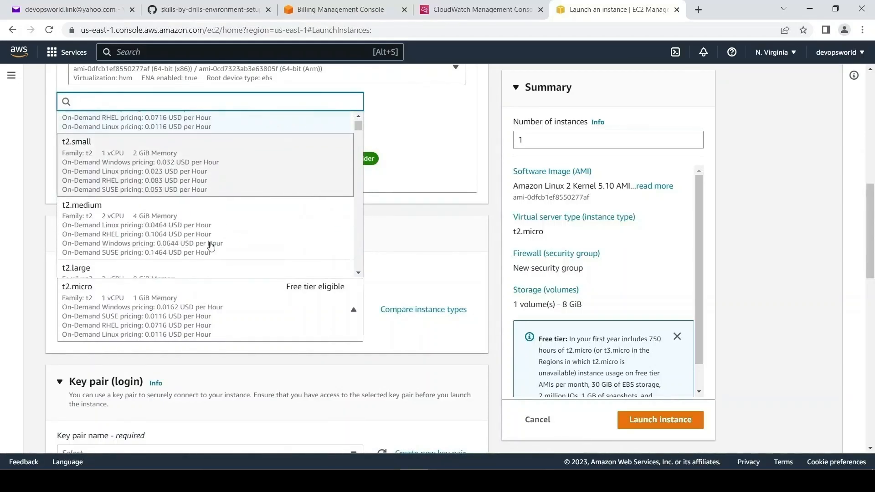
scroll(211, 246, "down", 5)
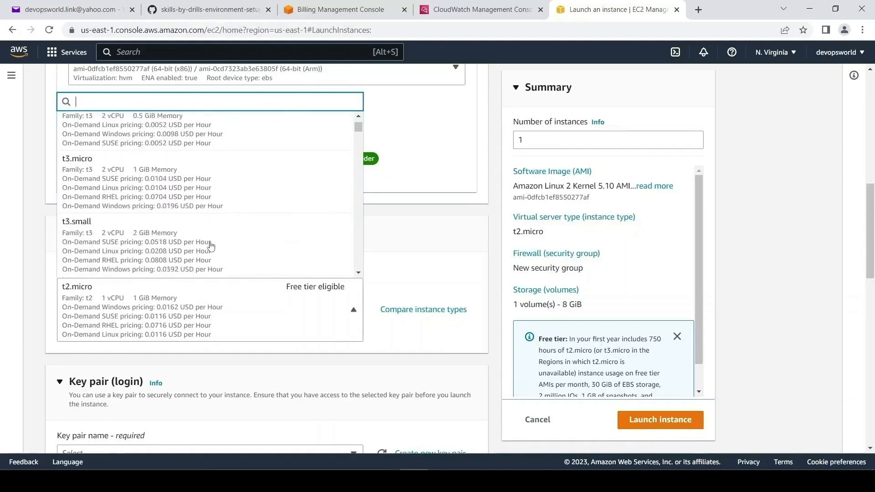
scroll(211, 246, "down", 4)
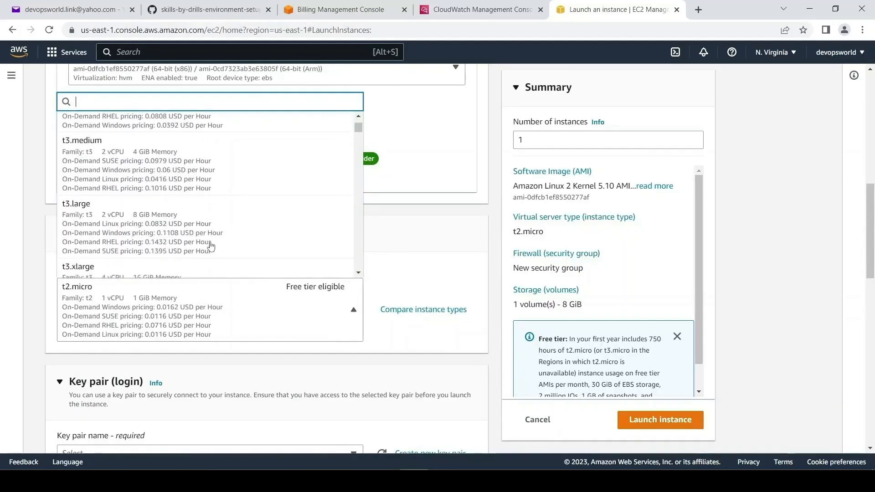
scroll(211, 246, "down", 2)
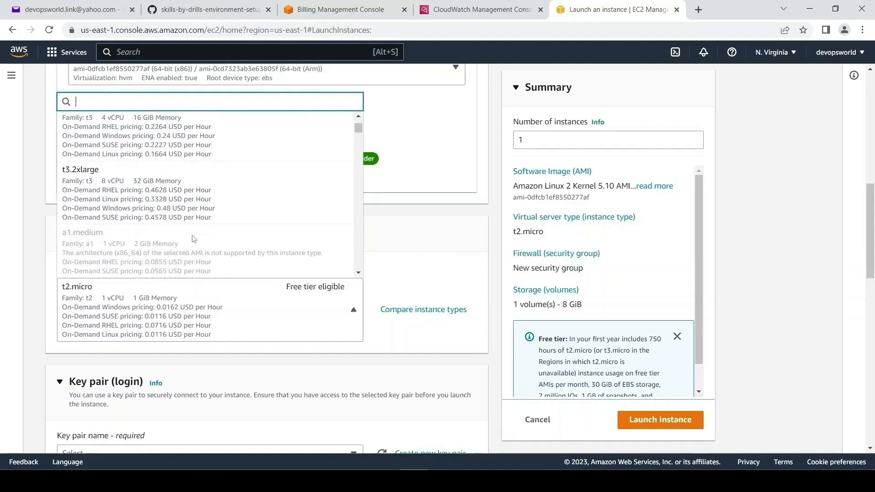
left_click(181, 205)
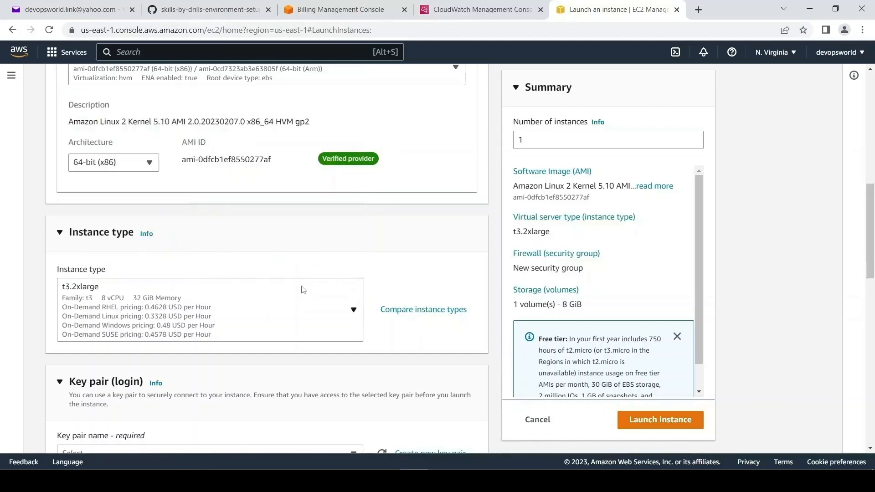
scroll(304, 290, "down", 1)
scroll(303, 290, "down", 1)
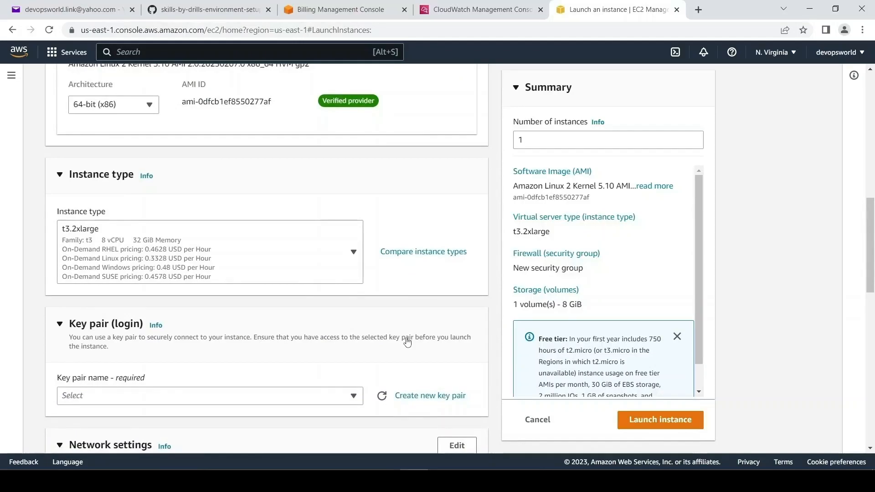
Launch the t3.2xlarge instance, proceeding without a key pair
left_click(653, 418)
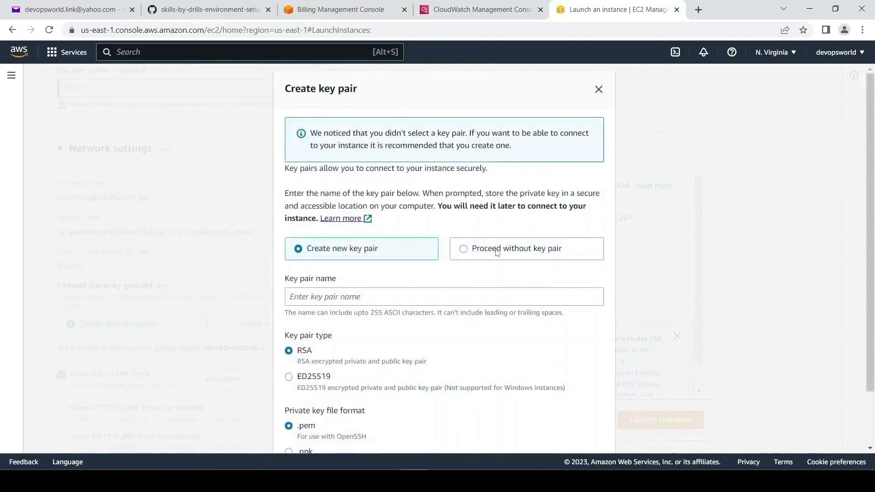
left_click(497, 252)
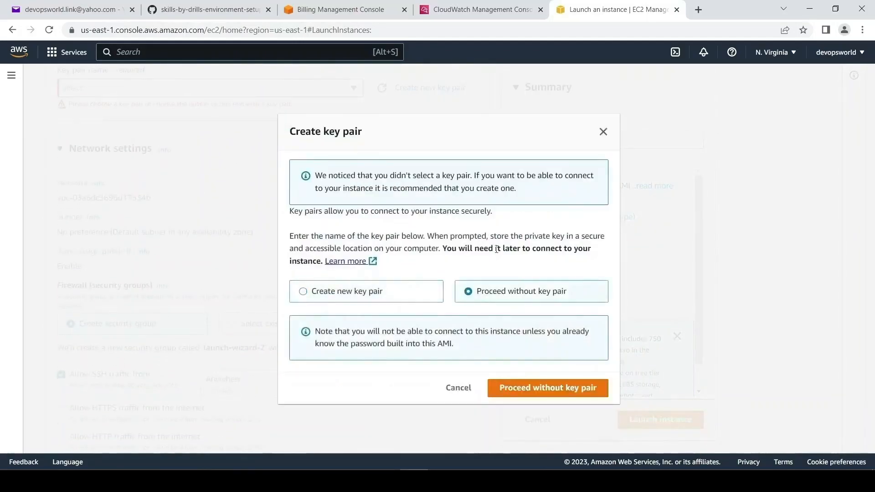
left_click(523, 387)
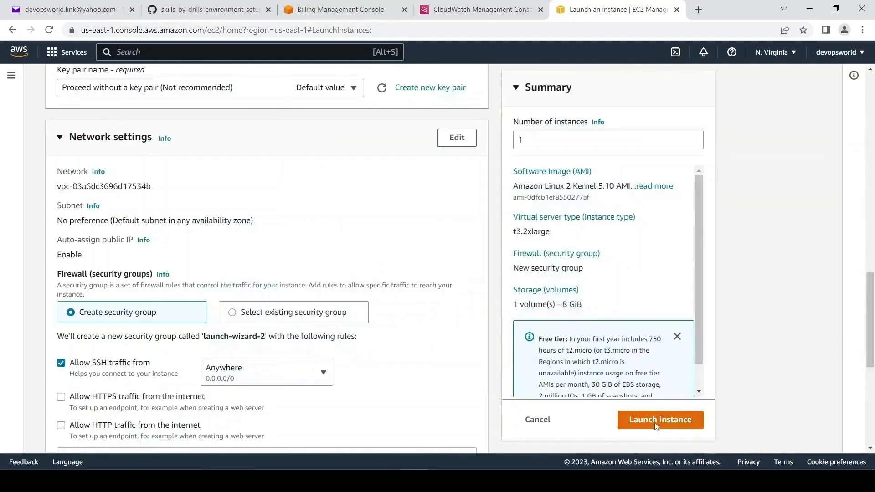
left_click(656, 423)
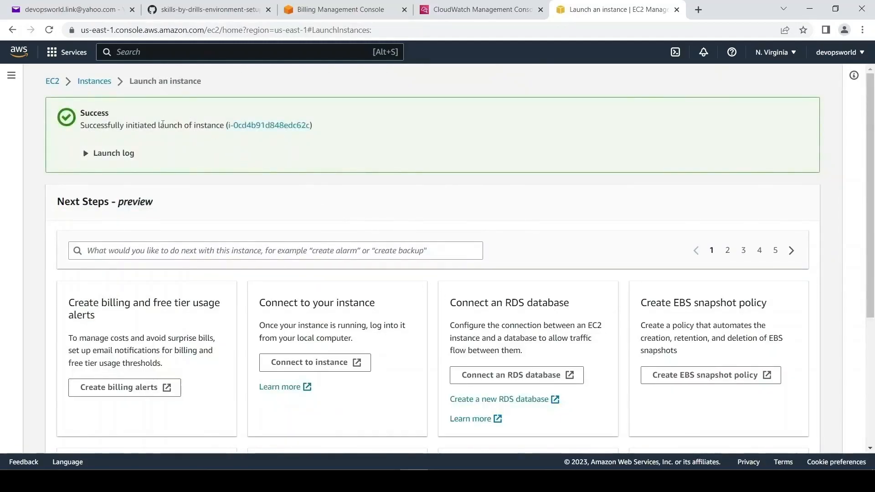
Open the new instance's ID link in a new tab to see someinstance running as t3.2xlarge
right_click(256, 130)
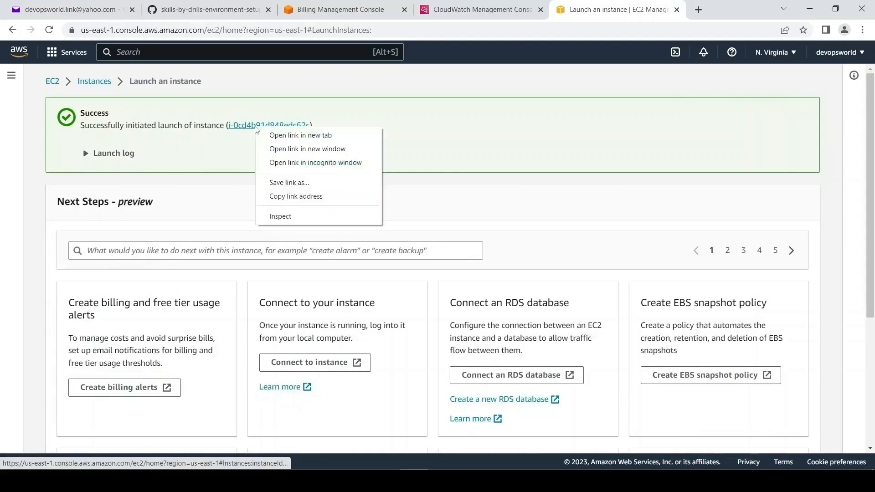
left_click(267, 135)
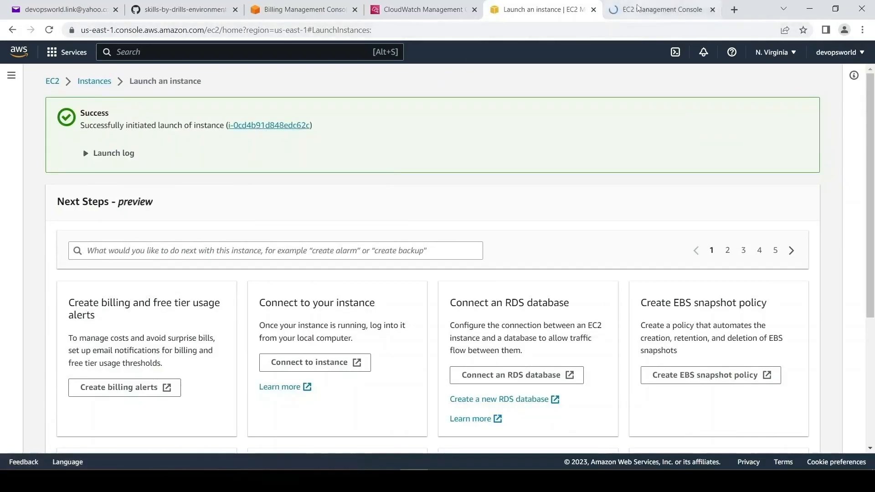
left_click(652, 8)
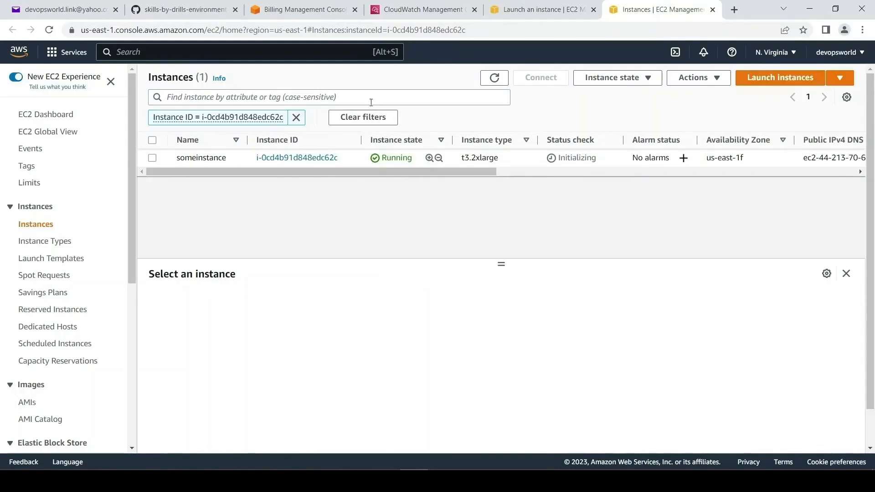
Return to the Billing console tab and clear the ec2 search
left_click(315, 10)
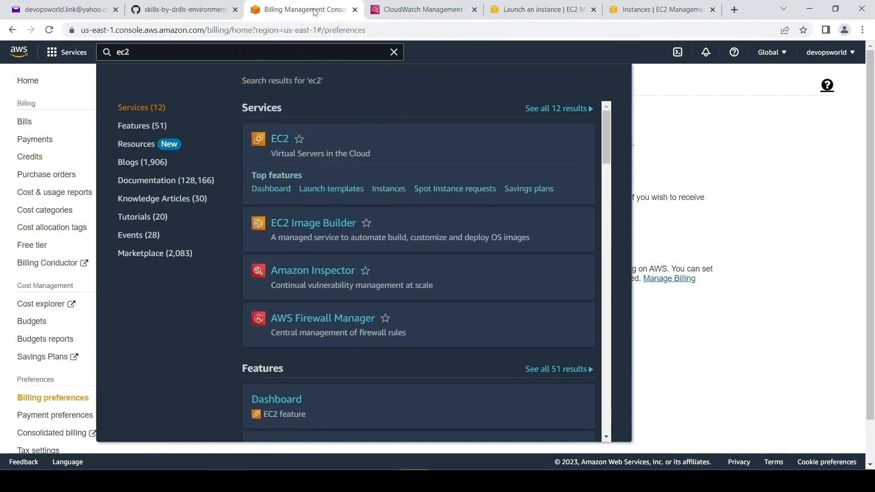
left_click(394, 52)
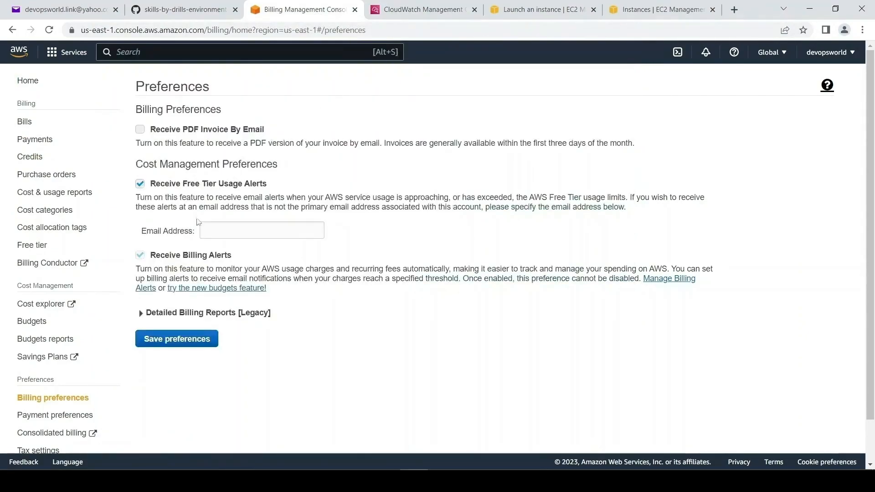
Start a Zero spend budget named My Zero-Spend Budget and enter the recipient's e-mail address
left_click(204, 289)
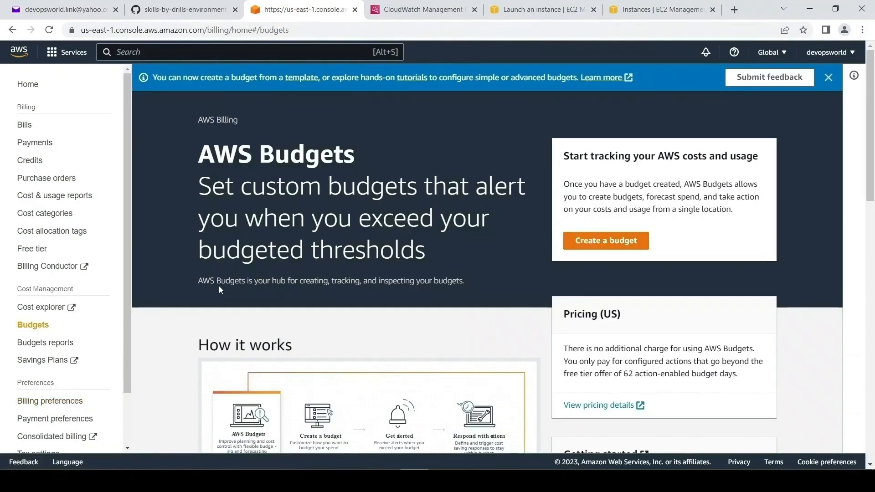
left_click(623, 244)
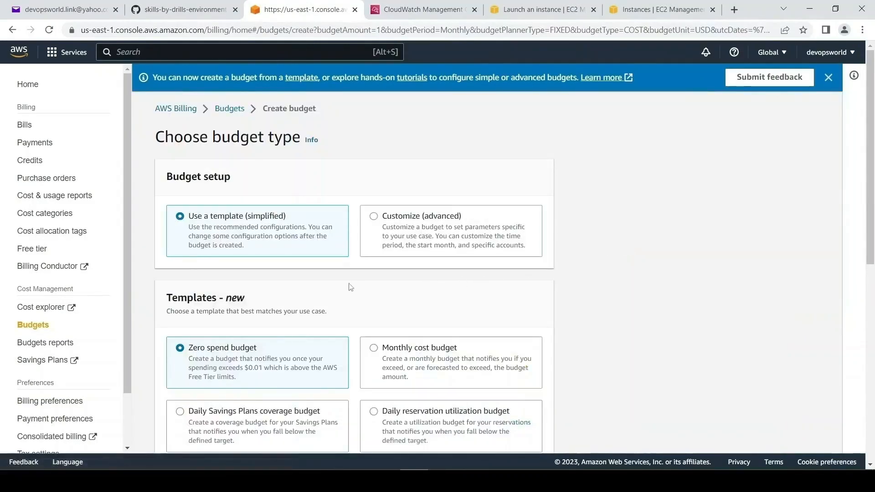
scroll(350, 287, "down", 3)
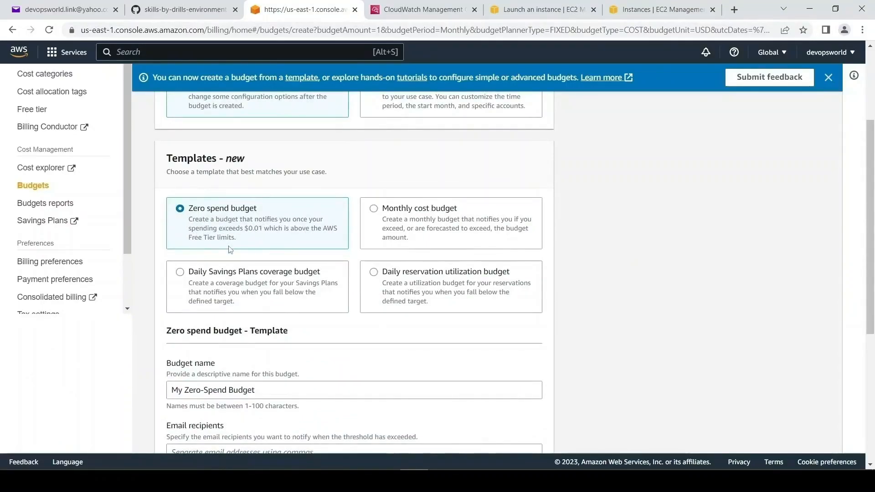
scroll(332, 380, "down", 5)
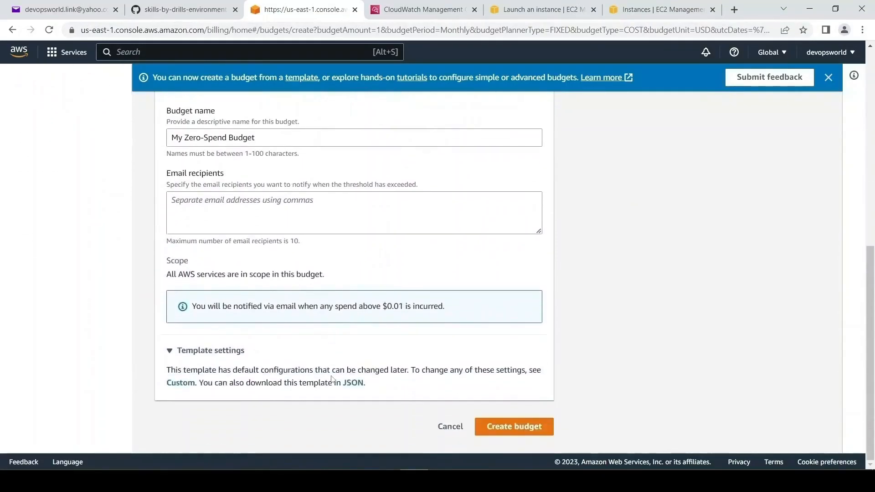
left_click(491, 436)
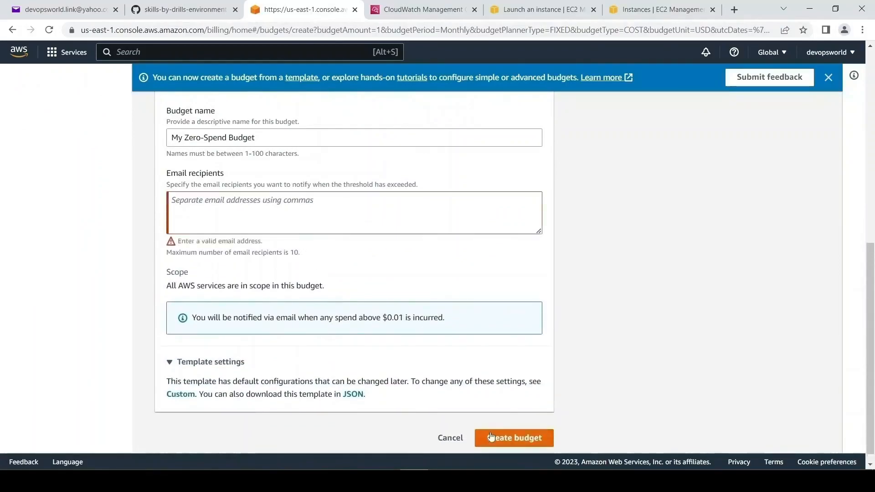
left_click(294, 221)
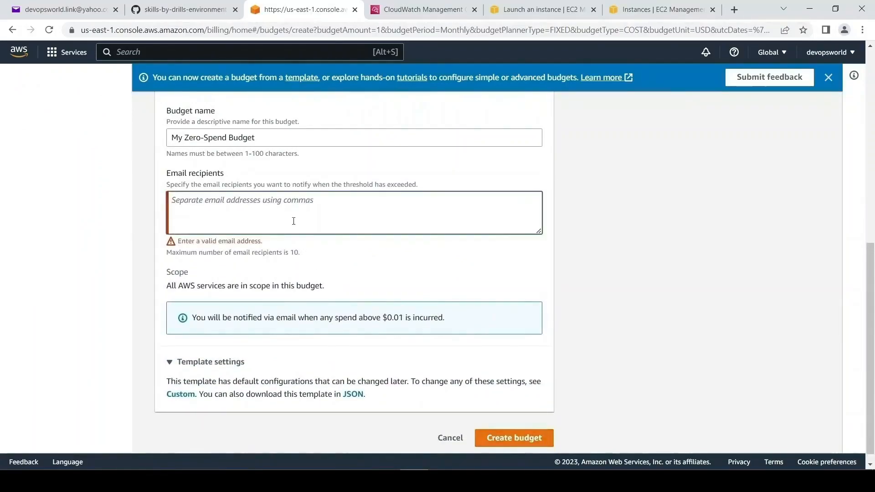
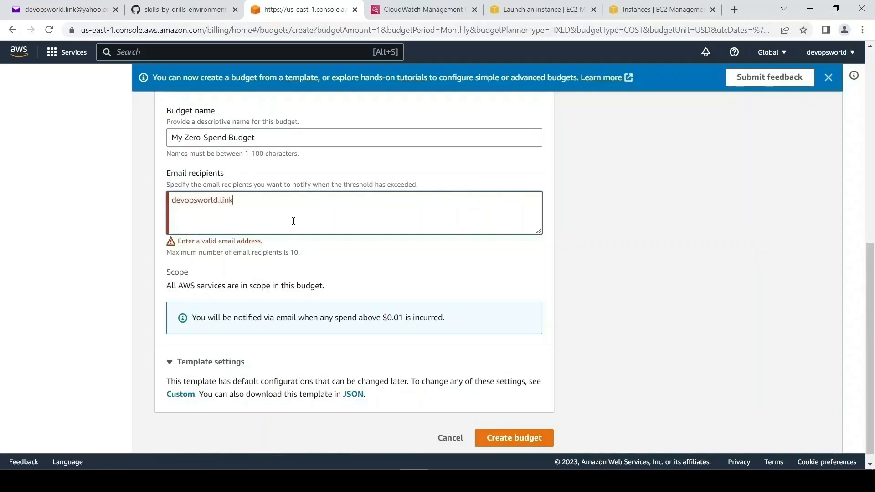
Create the budget, open My Zero-Spend Budget and view its Actual cost > $0.01 alert
left_click(500, 438)
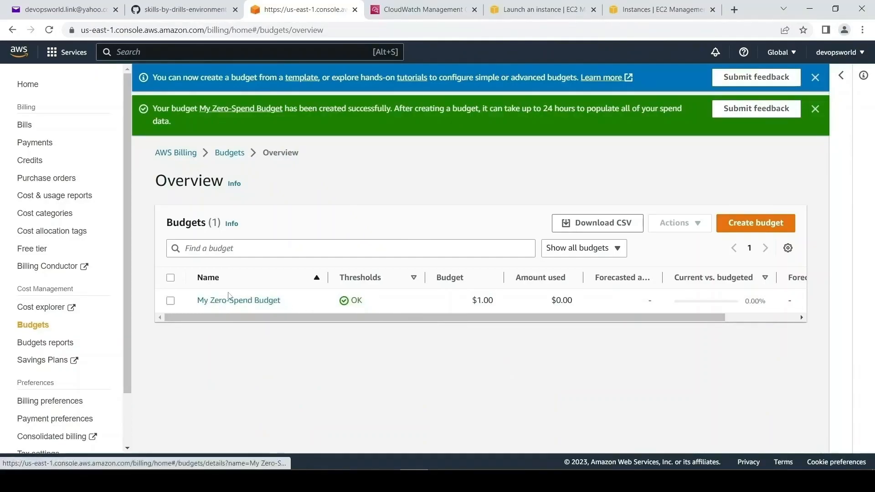
left_click(217, 301)
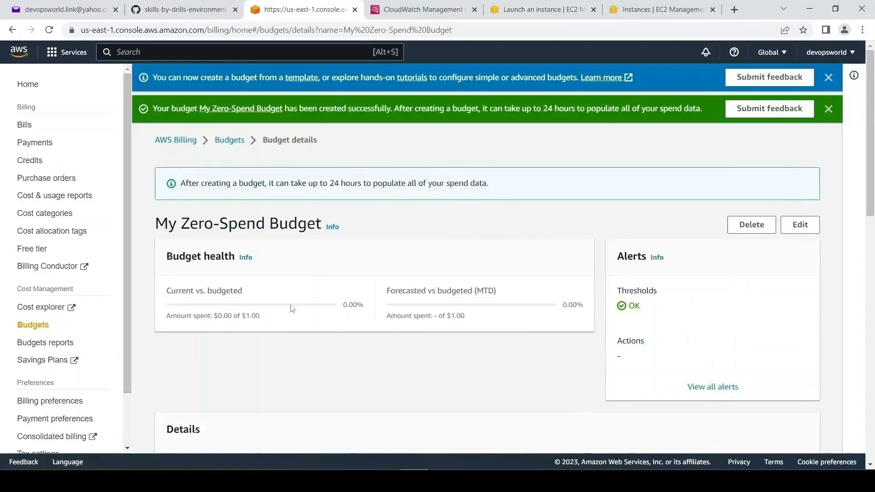
scroll(354, 321, "down", 3)
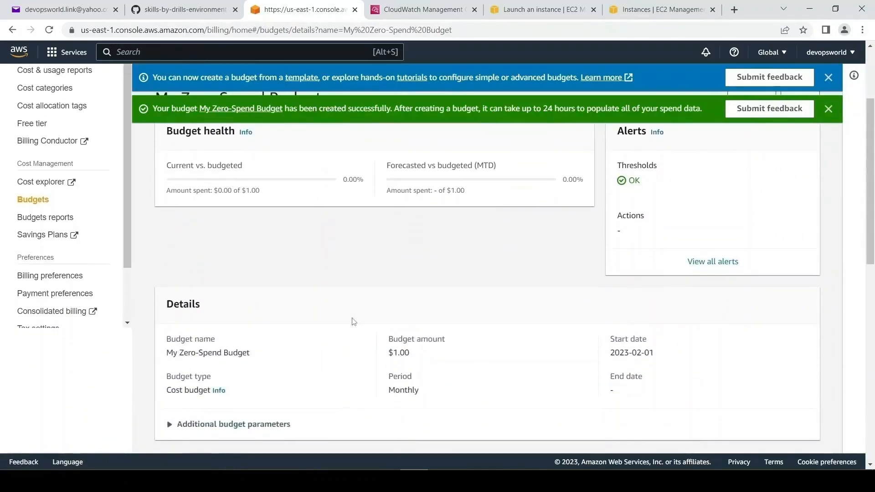
scroll(353, 321, "down", 1)
scroll(311, 357, "down", 2)
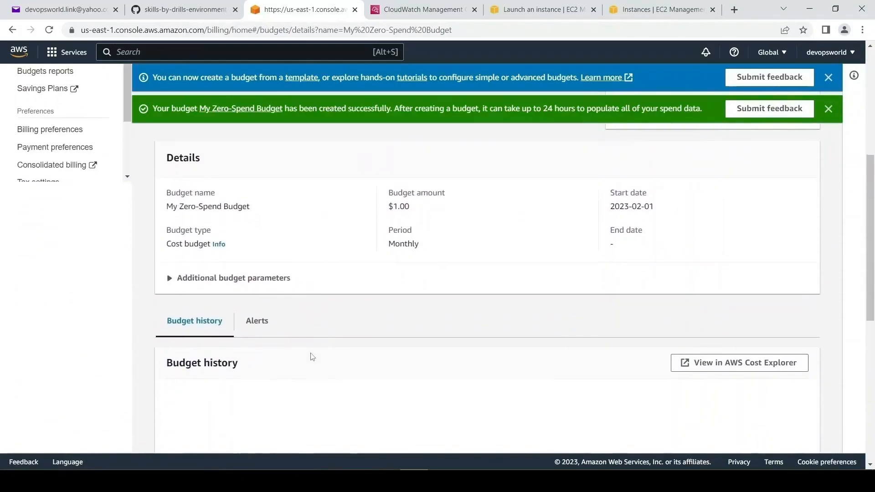
scroll(313, 357, "down", 5)
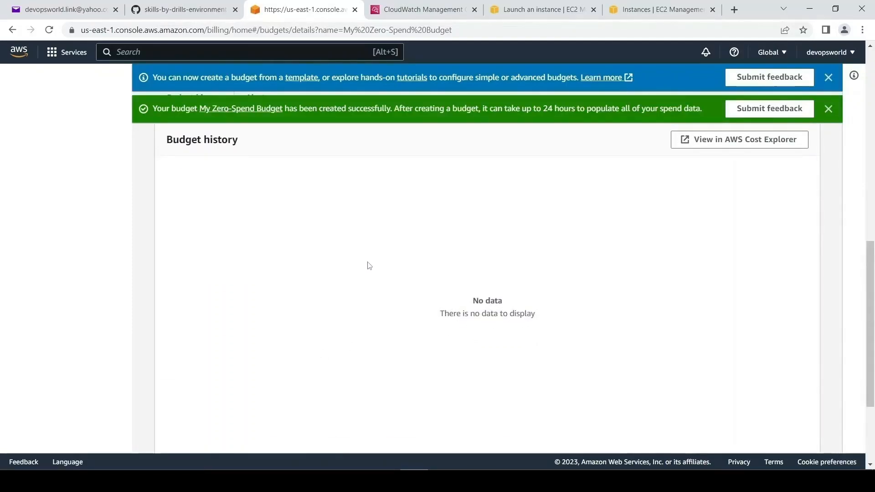
scroll(369, 266, "up", 3)
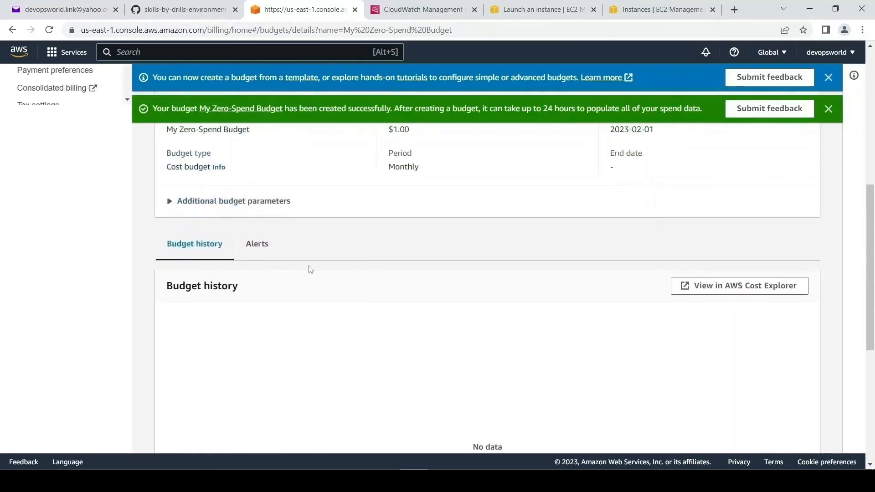
left_click(268, 258)
scroll(332, 360, "down", 3)
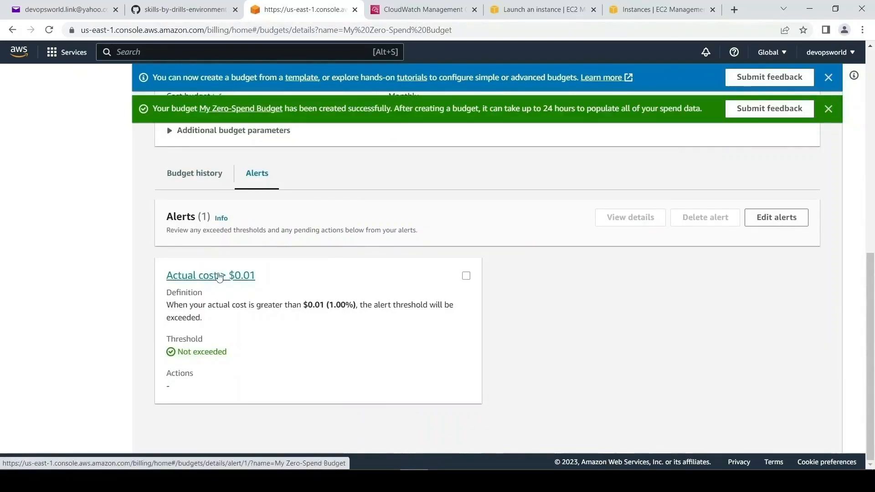
Open the Actual cost > $0.01 alert details to check its exceeded status
left_click(219, 277)
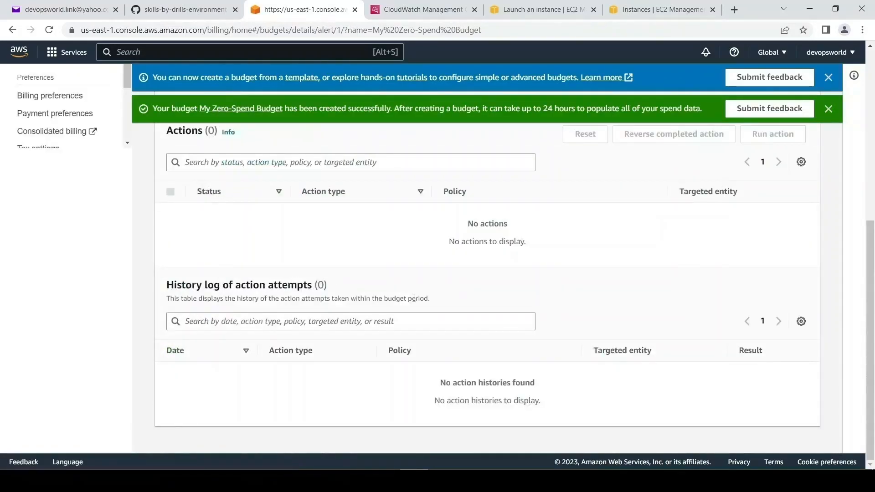
scroll(414, 298, "up", 3)
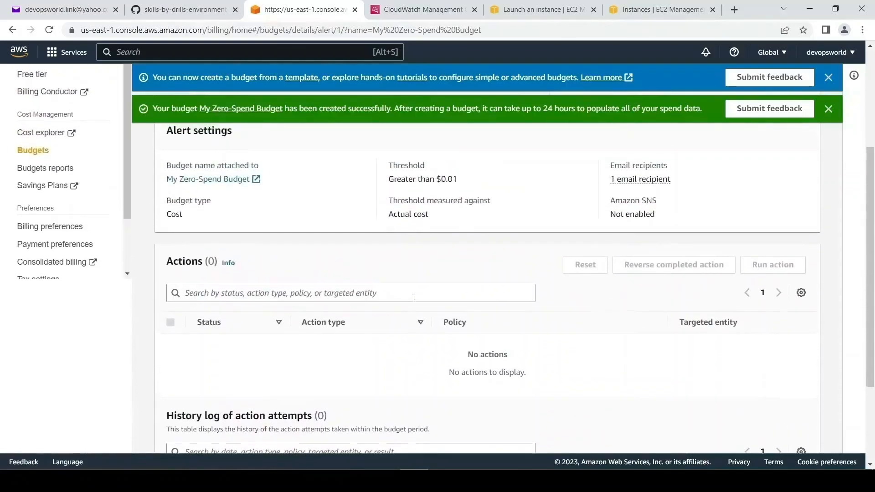
scroll(414, 299, "up", 4)
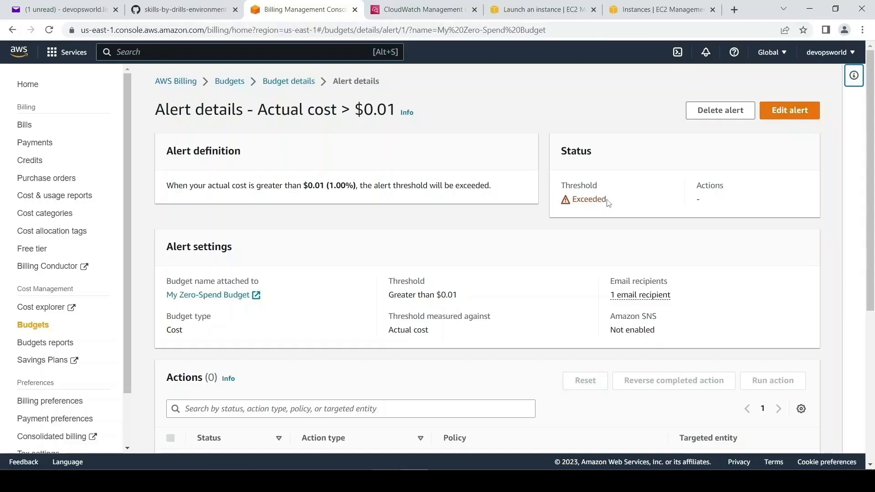
Go back to My Zero-Spend Budget details showing $1.32 of $1.00 spent
scroll(501, 306, "down", 2)
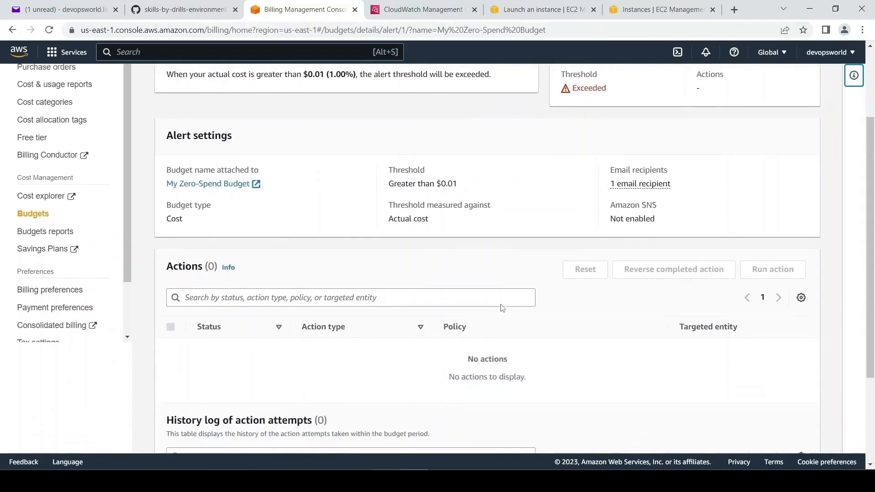
scroll(502, 308, "down", 3)
scroll(502, 308, "up", 6)
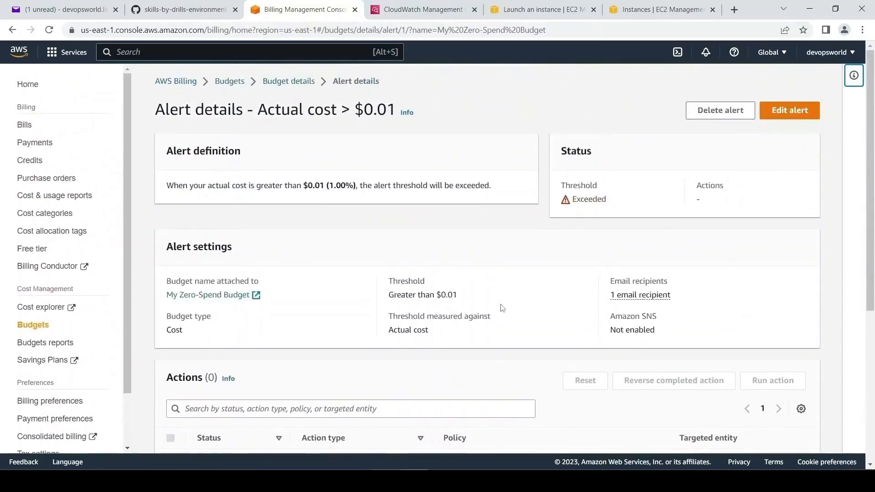
left_click(290, 82)
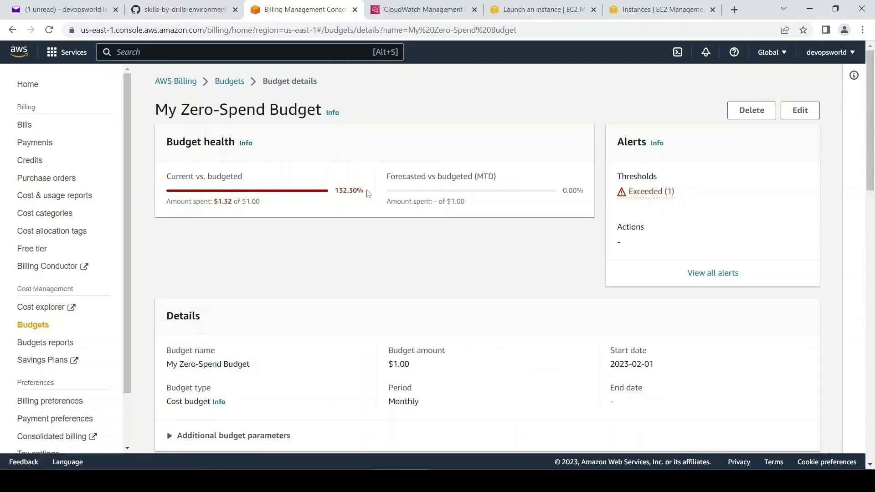
Review the budget history chart and monthly costs, then switch to the Yahoo Mail inbox
scroll(423, 305, "down", 1)
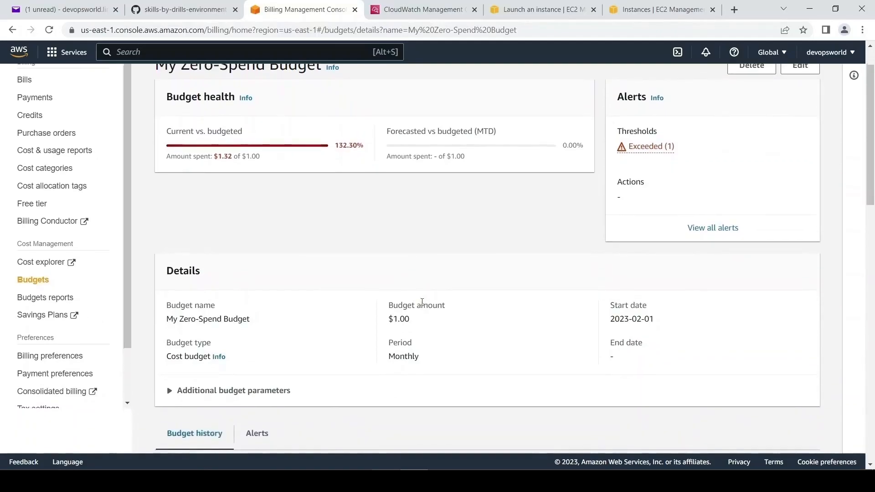
scroll(422, 303, "down", 7)
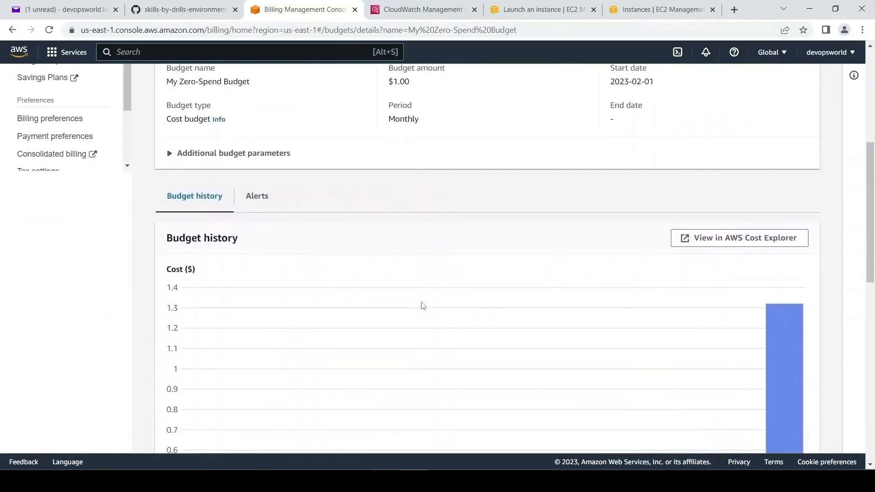
scroll(423, 305, "down", 2)
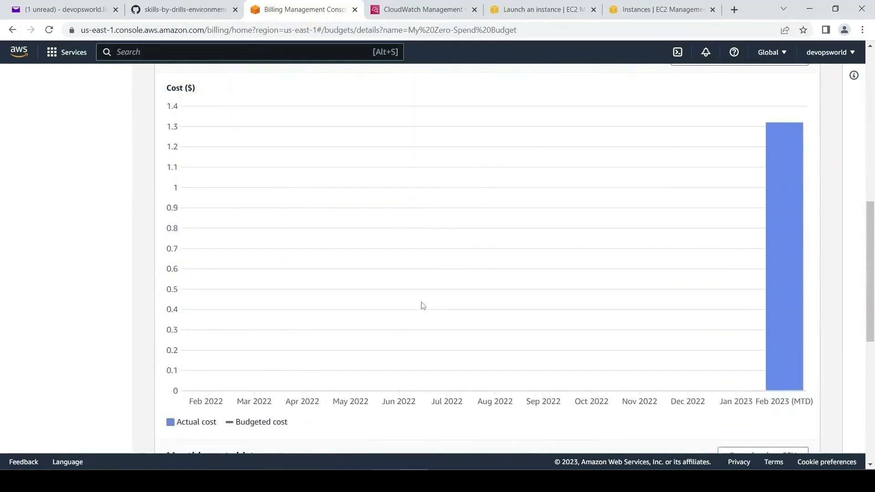
scroll(423, 306, "up", 2)
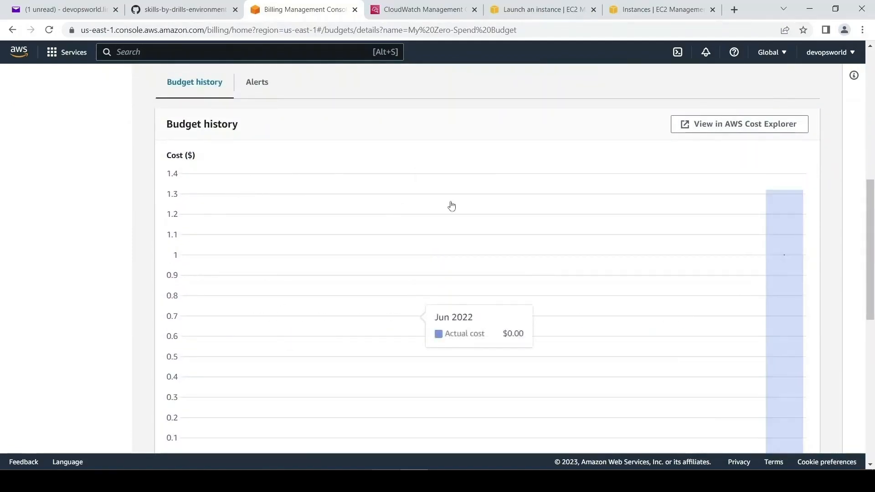
scroll(517, 305, "down", 7)
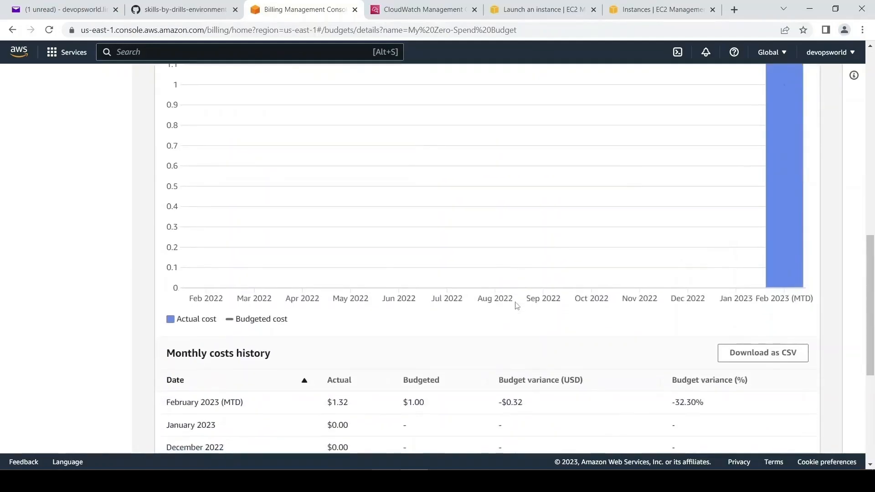
scroll(517, 306, "down", 1)
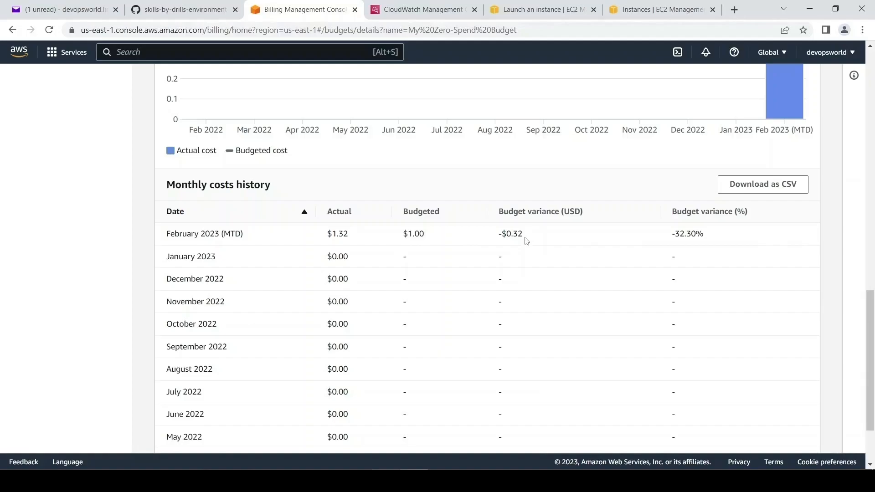
scroll(447, 279, "down", 2)
scroll(447, 280, "up", 15)
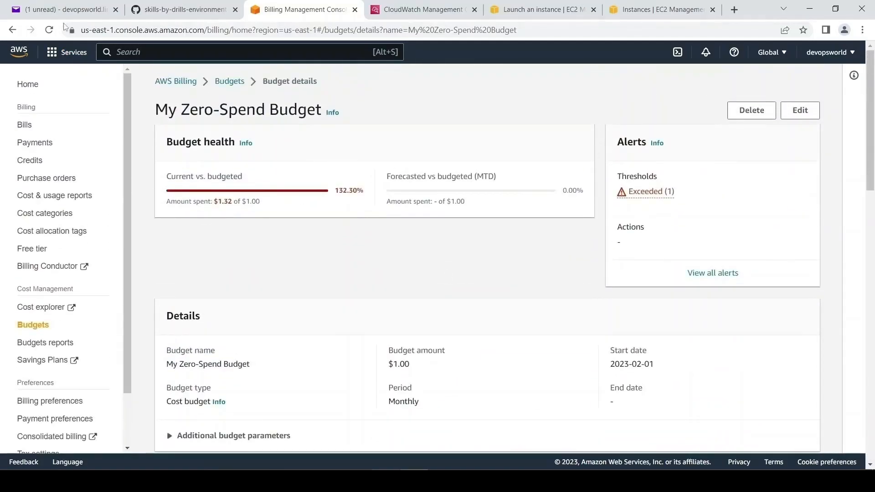
left_click(64, 9)
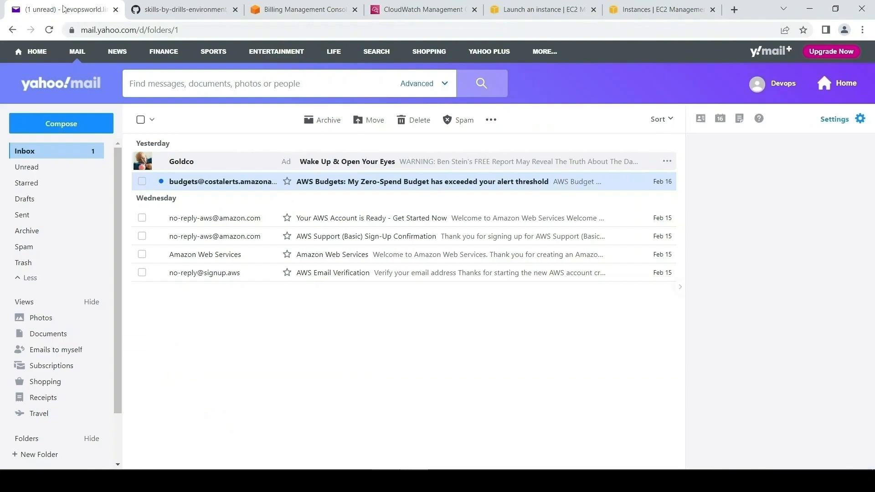
Read the AWS Budgets exceeded-threshold e-mail, then return to the budget details tab
left_click(339, 187)
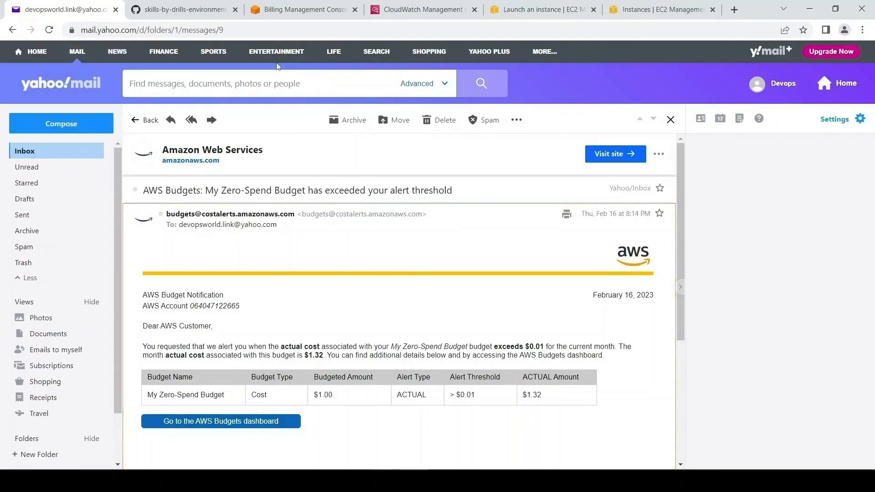
left_click(305, 10)
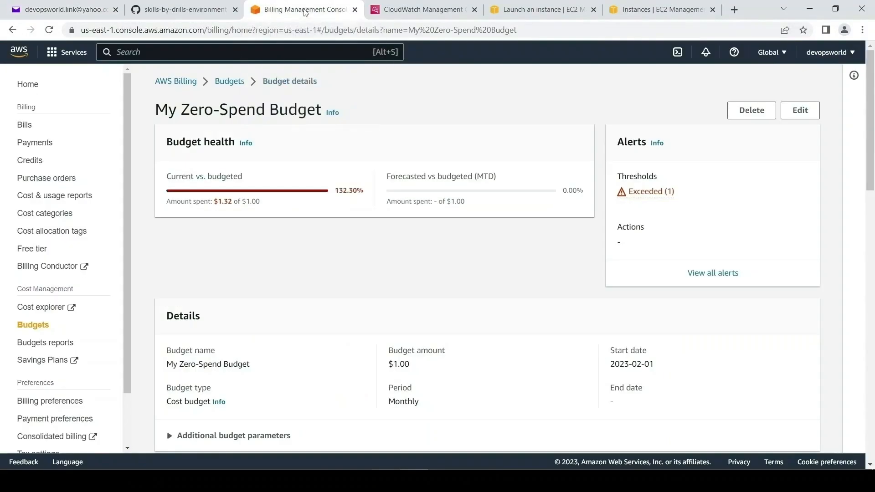